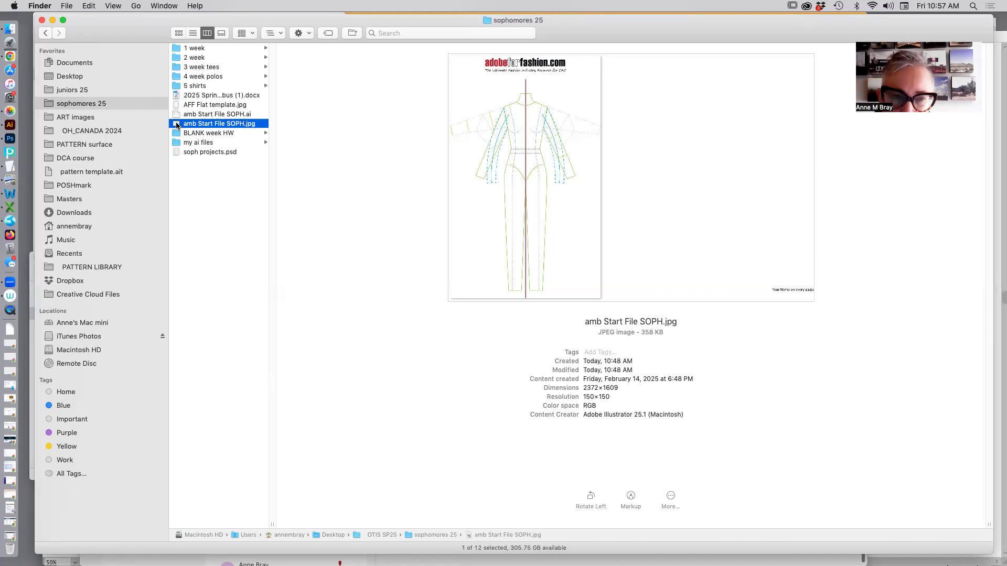
Open amb Start File SOPH.jpg in Illustrator and select the croquis template image.
drag(176, 124, 8, 127)
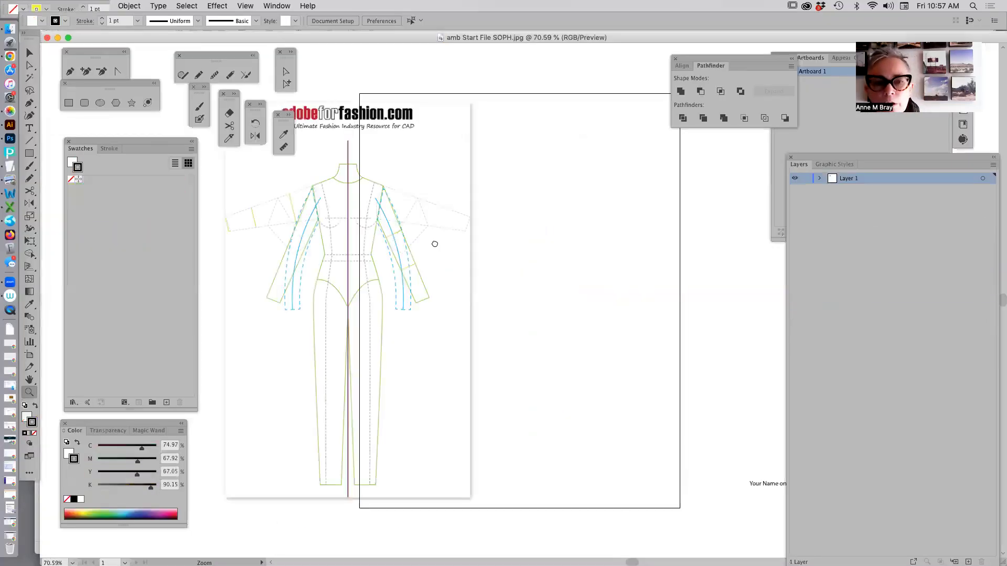
scroll(521, 241, left, 5)
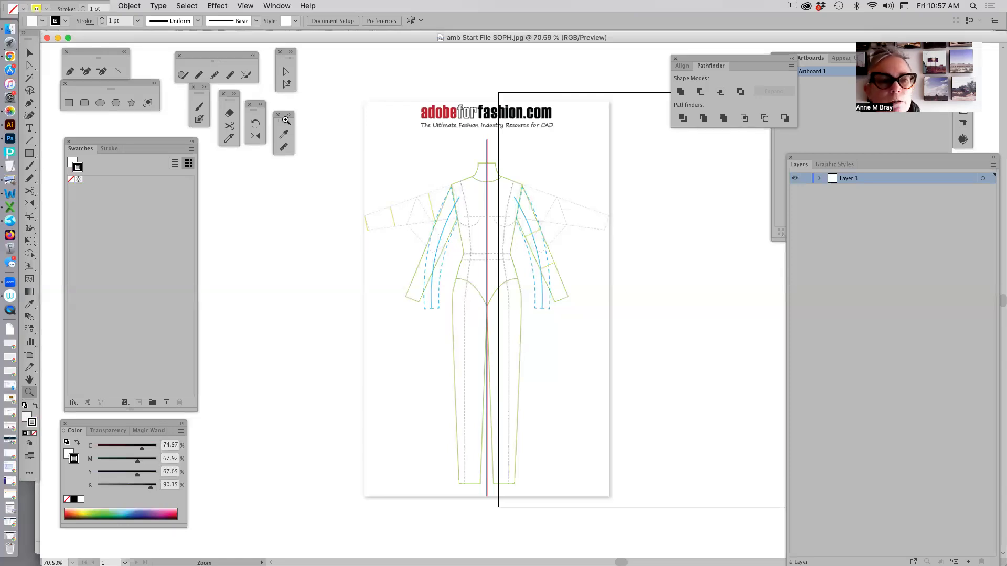
click(29, 52)
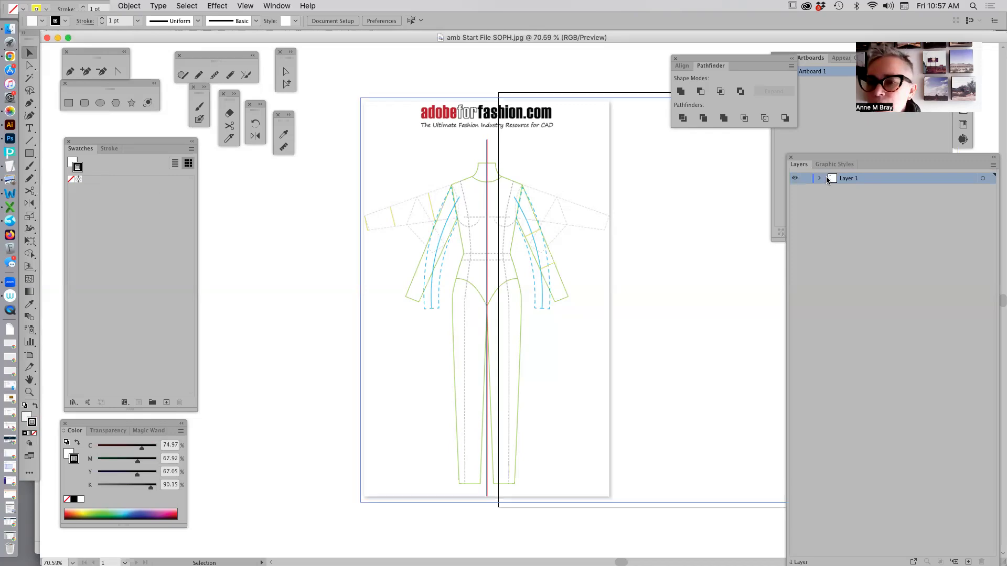
click(422, 257)
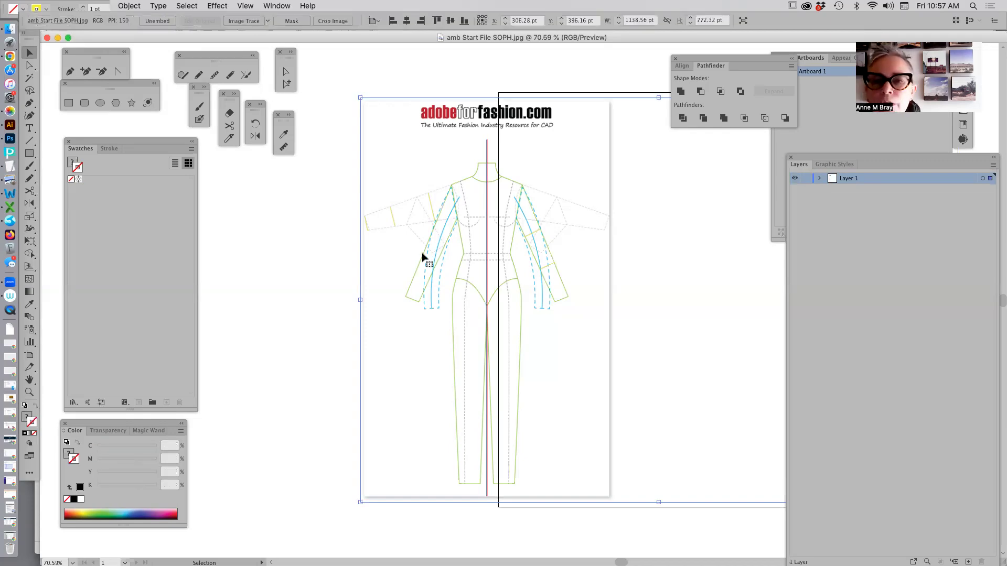
click(825, 101)
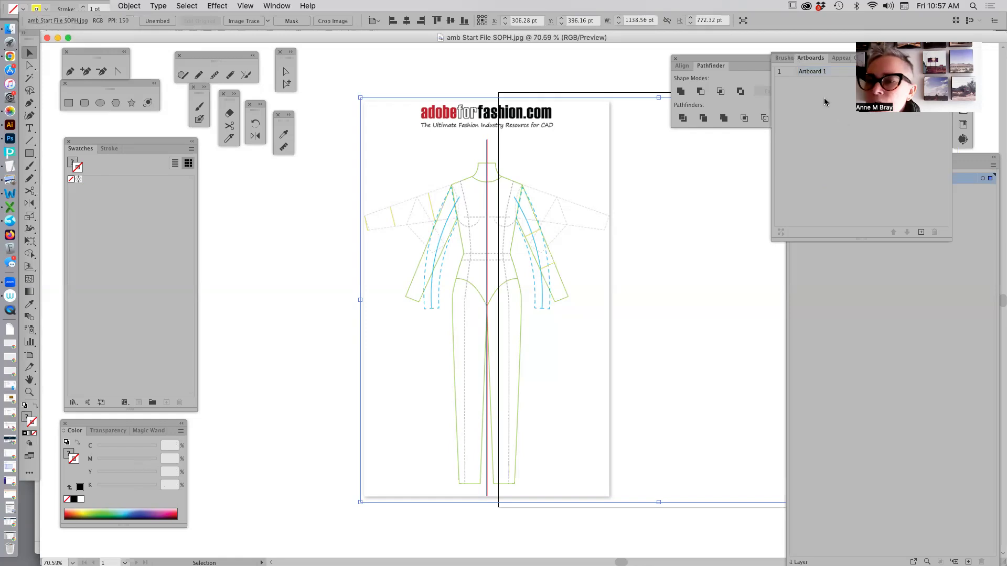
click(970, 221)
click(833, 164)
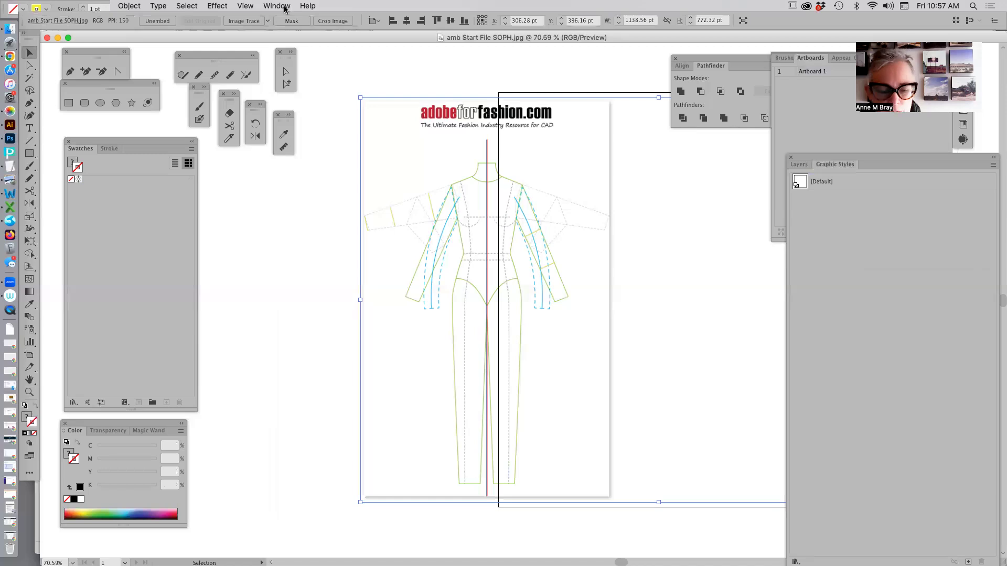
Copy the selected template image into the amb Start File SOPH.ai document.
drag(346, 39, 326, 235)
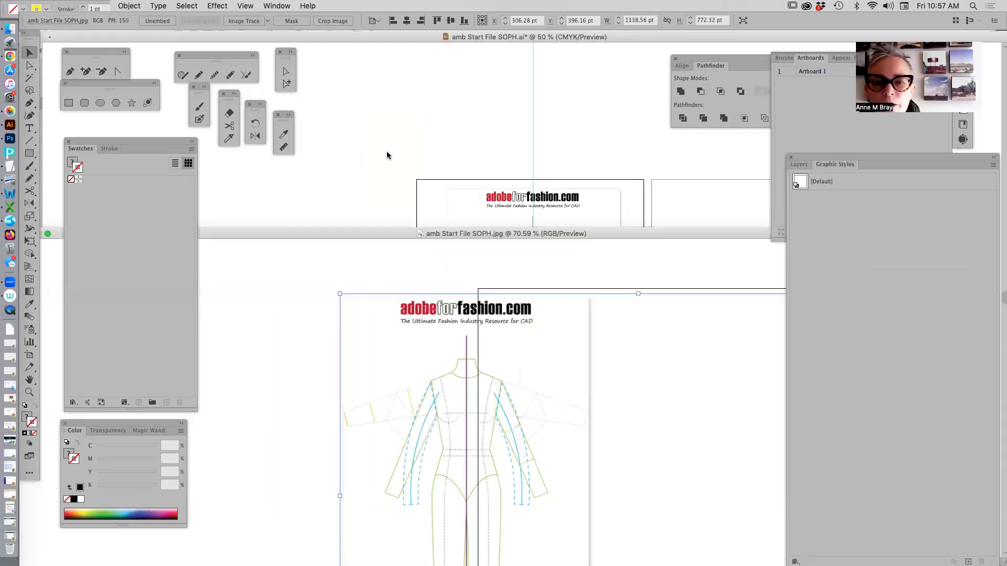
click(438, 150)
drag(423, 141, 366, 101)
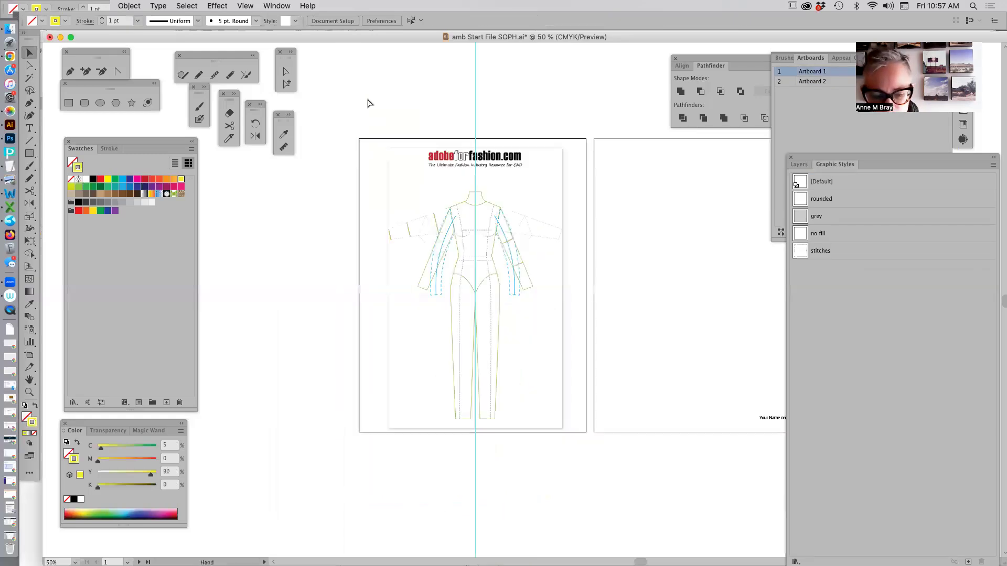
key(super+v)
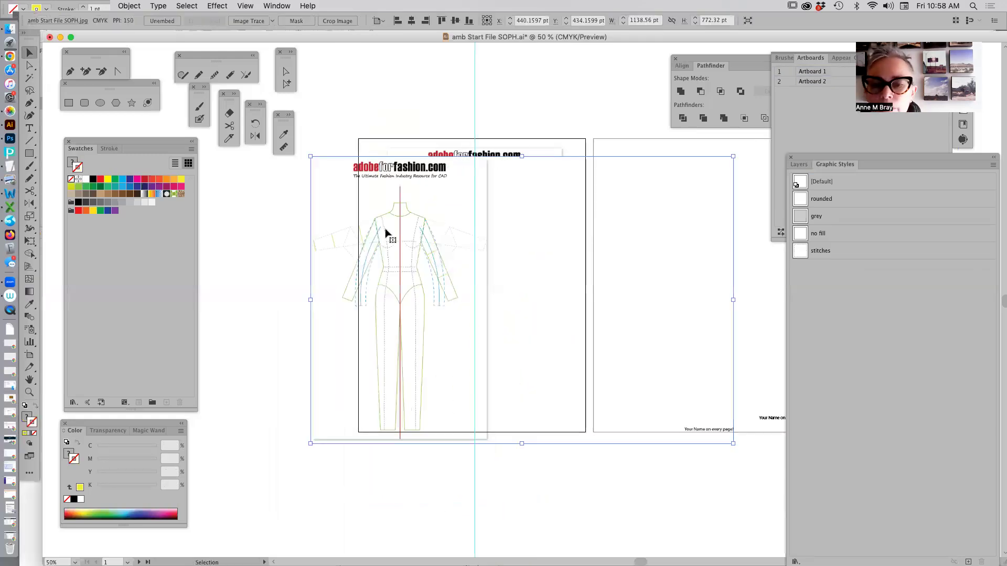
Position the pasted image over the existing croquis on Artboard 1, with its center line near the vertical guide.
drag(401, 226, 450, 217)
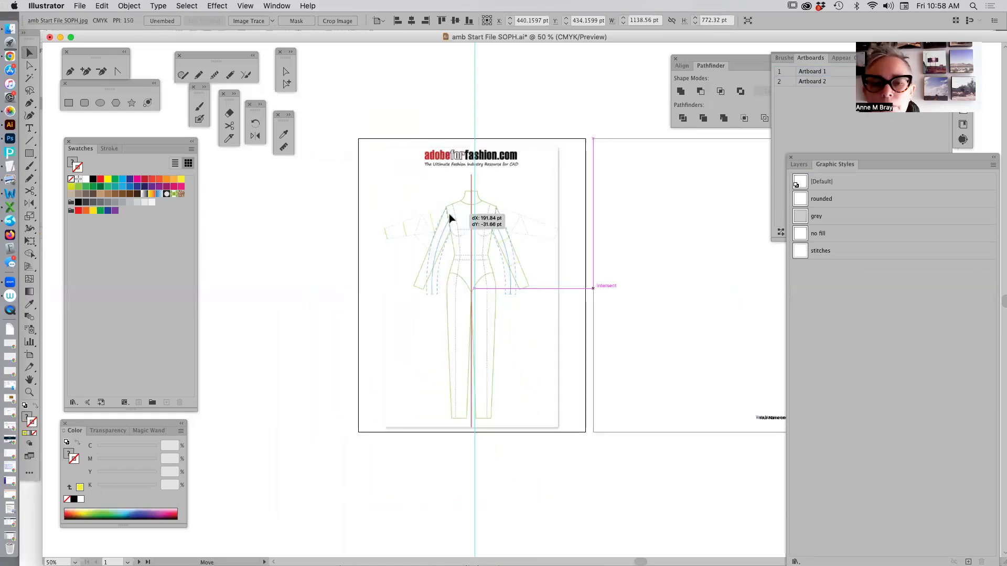
drag(449, 217, 450, 218)
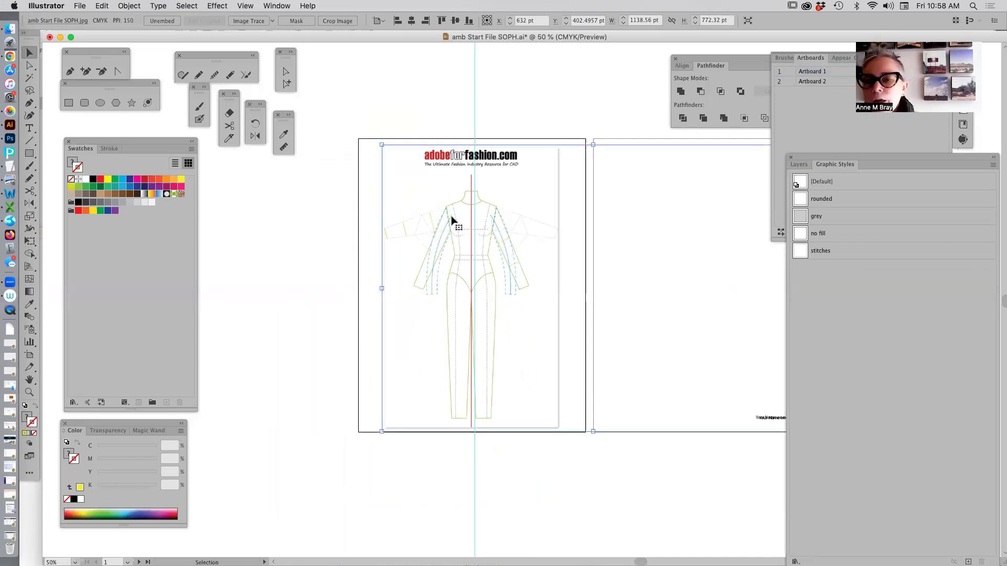
click(798, 164)
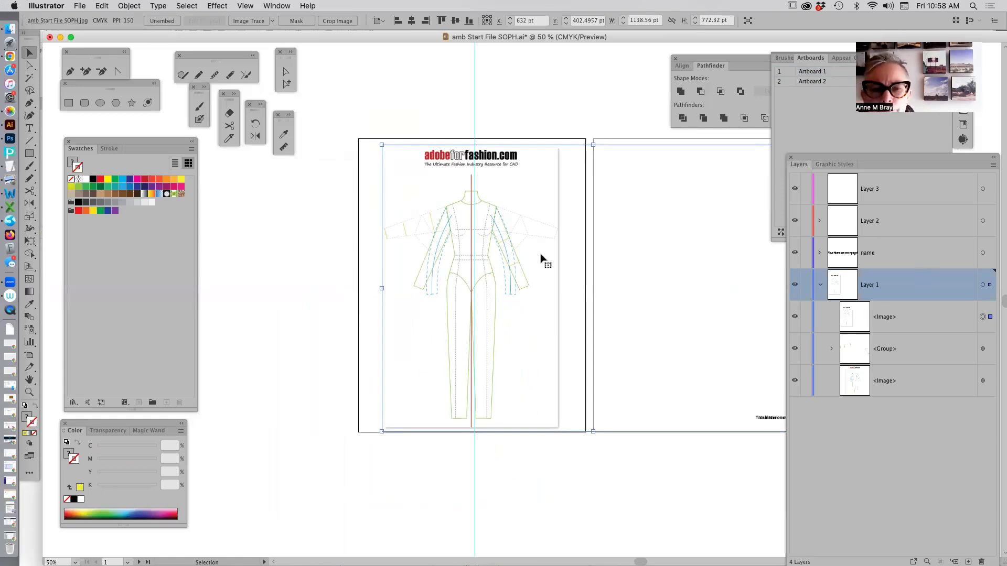
drag(465, 265, 480, 268)
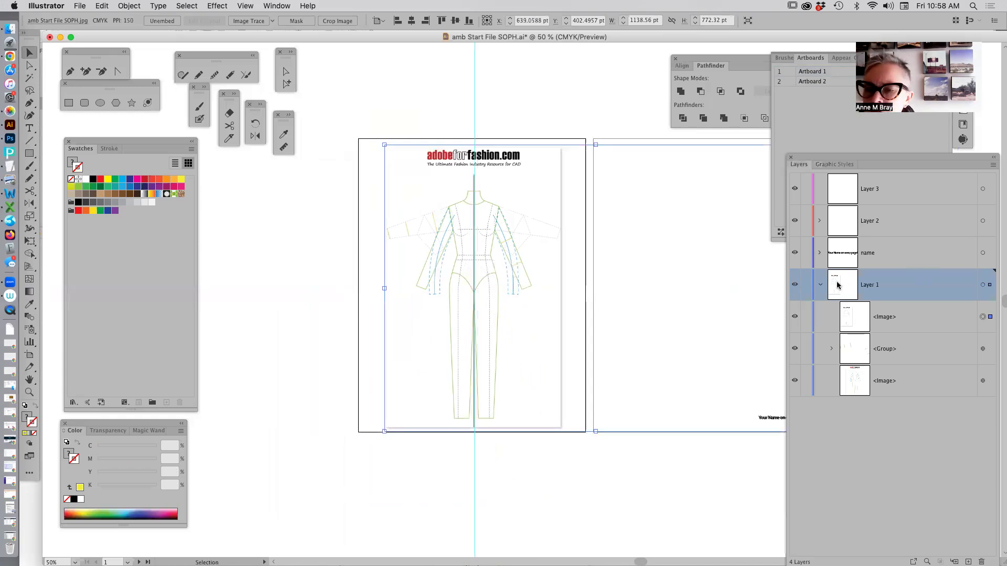
Turn Layer 1 into a locked template layer with dimmed images.
double_click(837, 285)
click(481, 297)
click(595, 347)
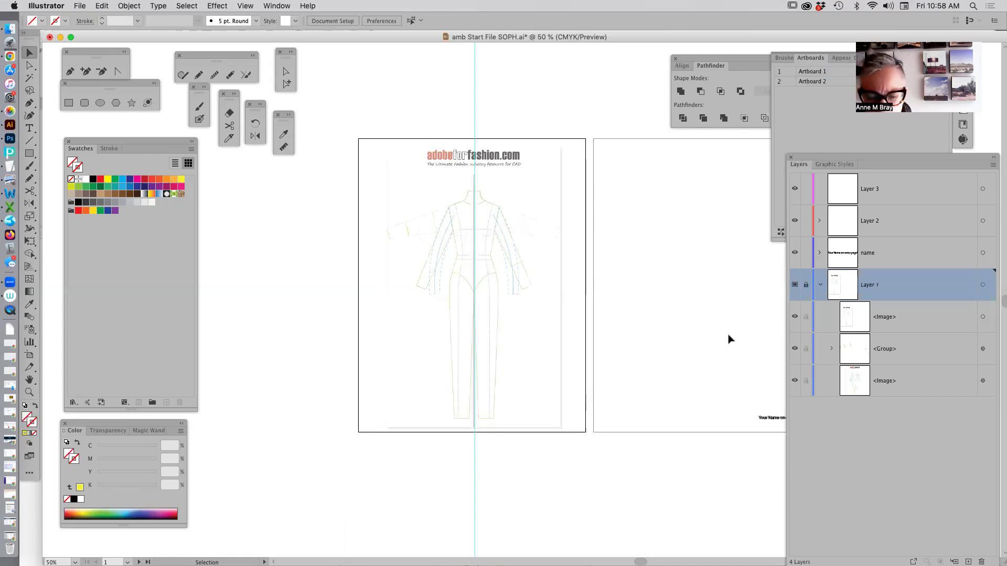
Unlock Layer 1, cover its name text on Artboard 2 with a white, unstroked rectangle about 395 by 181 pt, and relock the layer.
drag(649, 299, 647, 296)
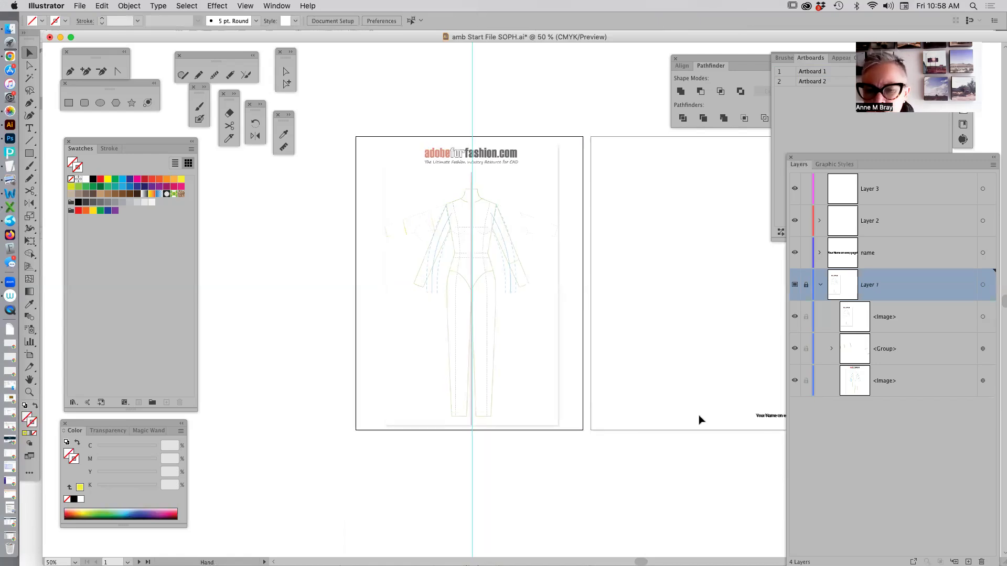
drag(699, 416, 570, 390)
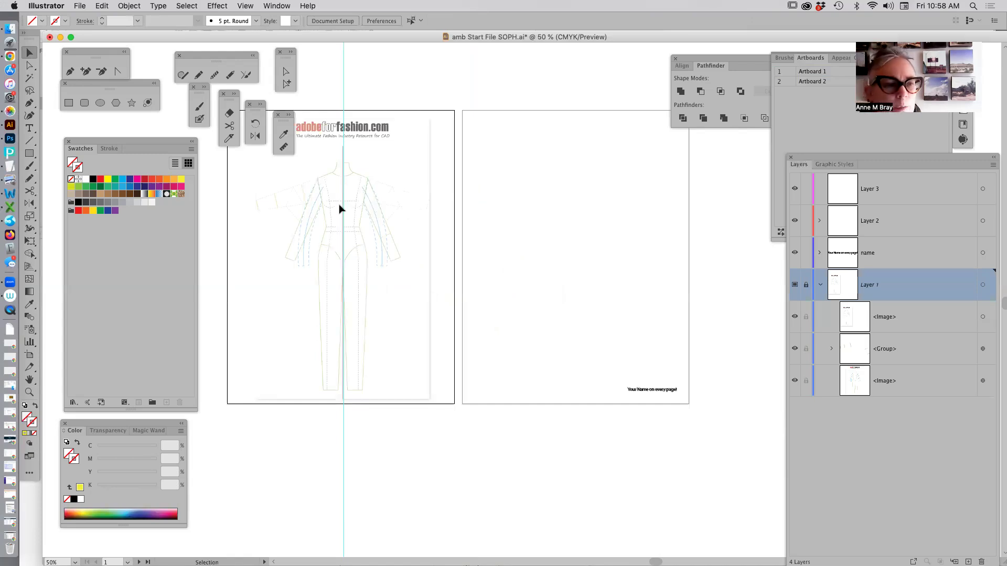
click(806, 285)
key(m)
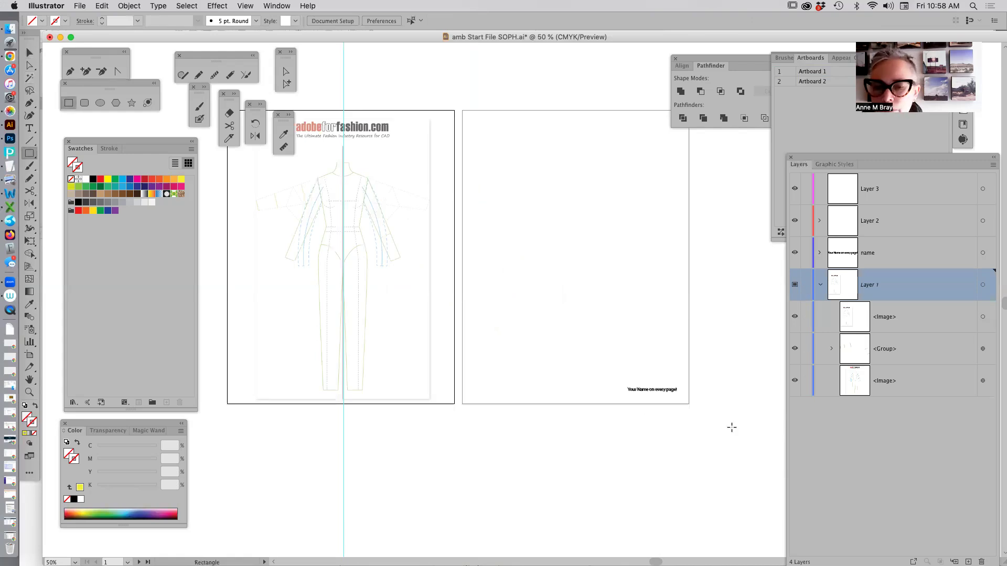
drag(732, 427, 585, 360)
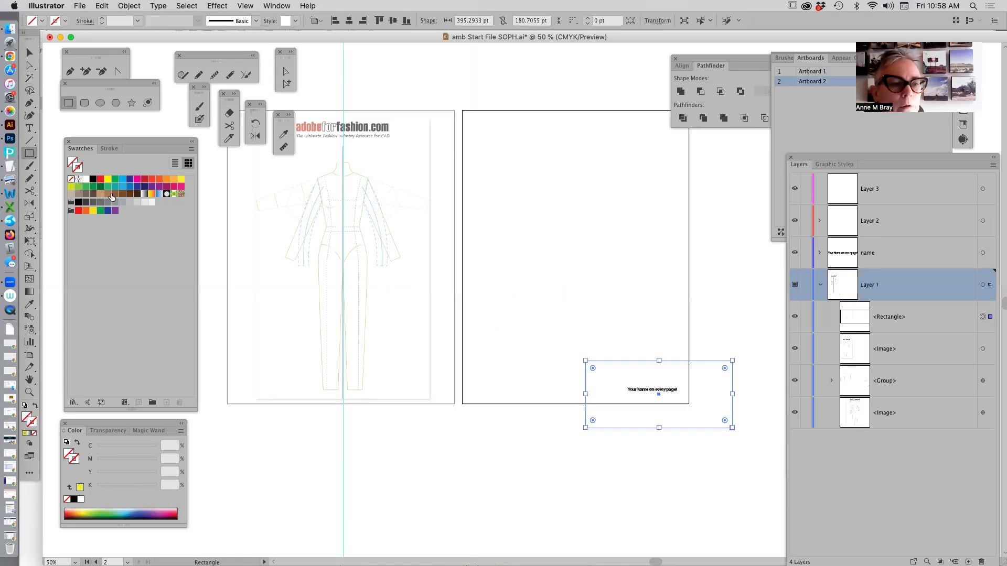
click(86, 179)
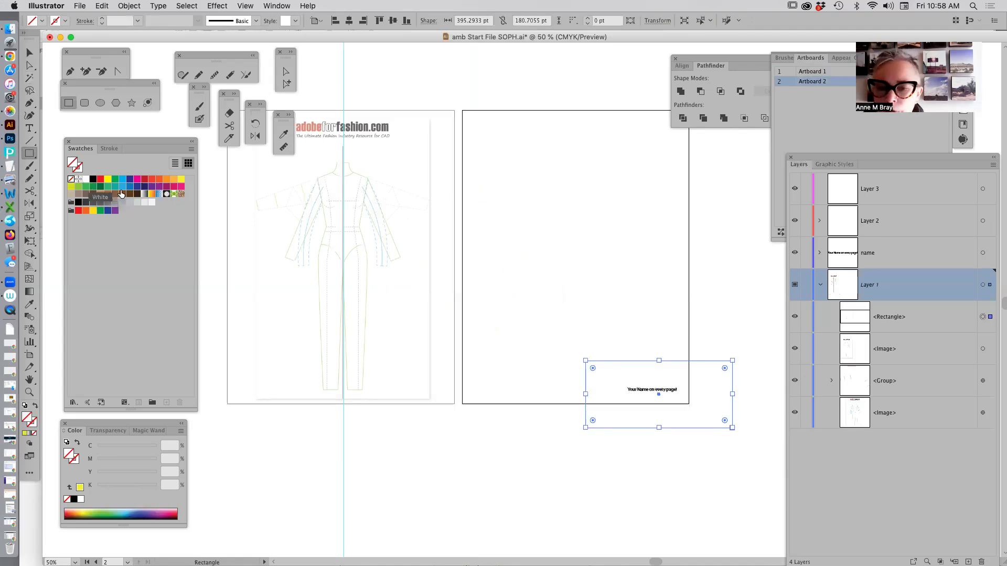
click(807, 285)
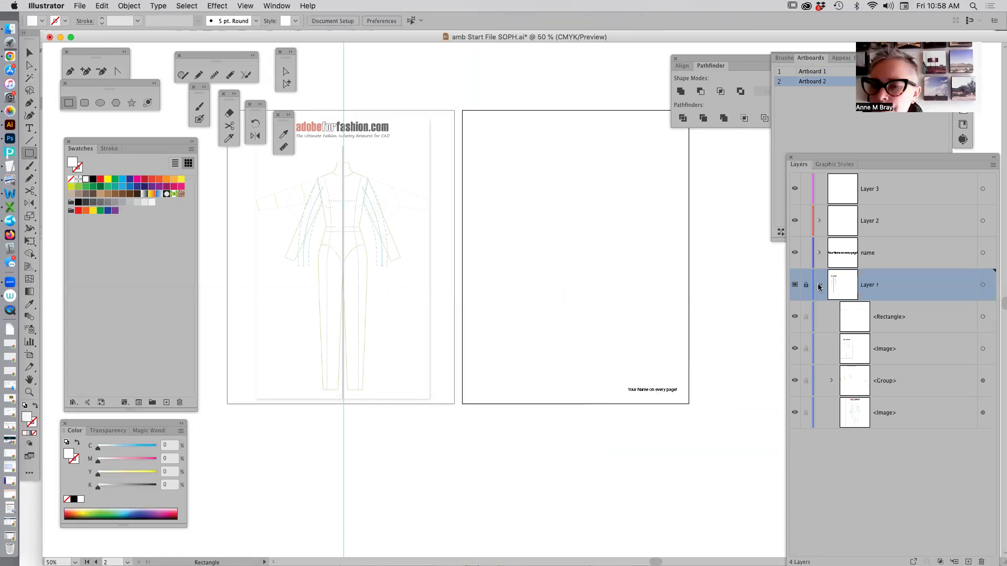
click(819, 286)
Unlock Layer 1, shift the template image so the figure's center line sits exactly on the vertical guide, and relock the layer.
key(space)
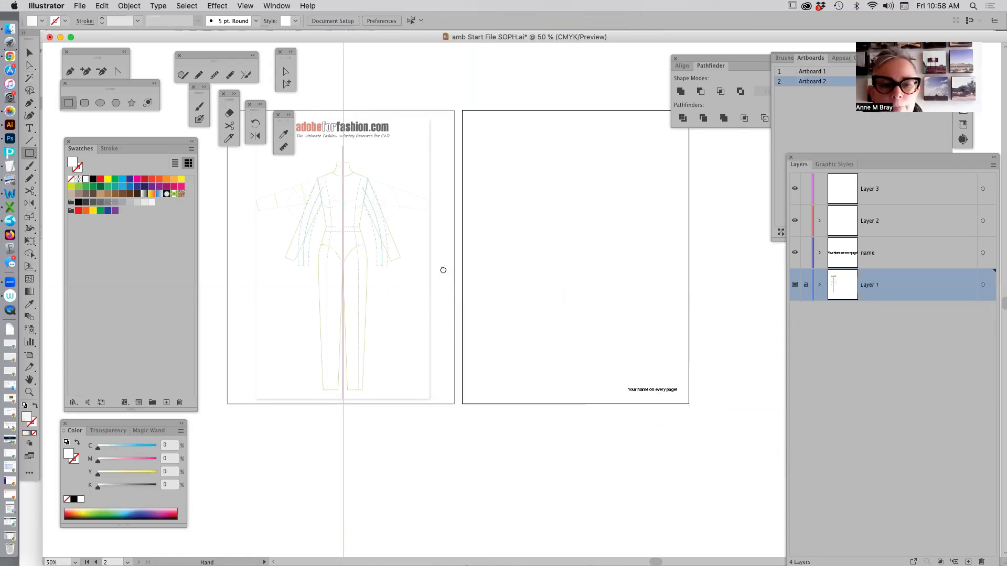
drag(443, 270, 452, 266)
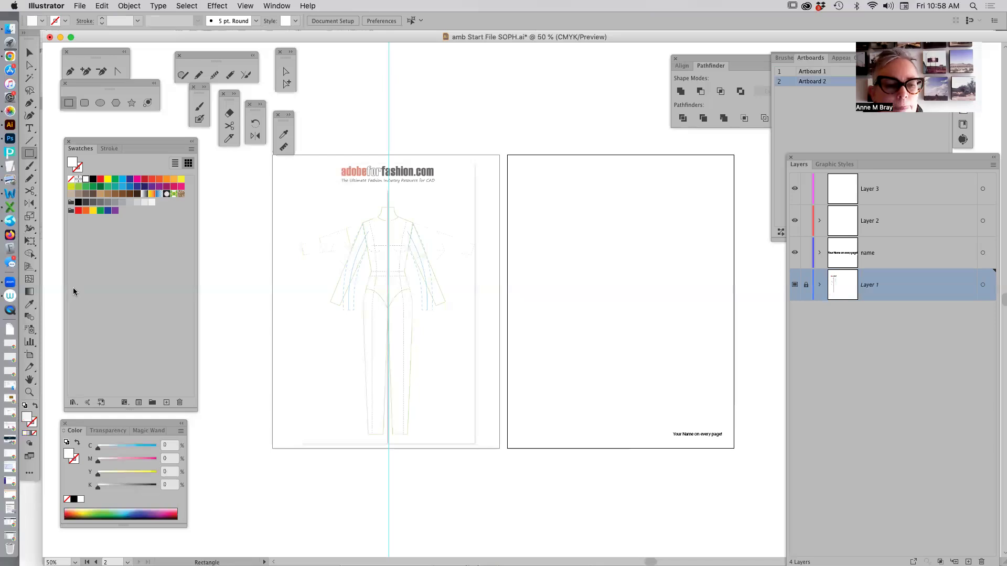
click(29, 393)
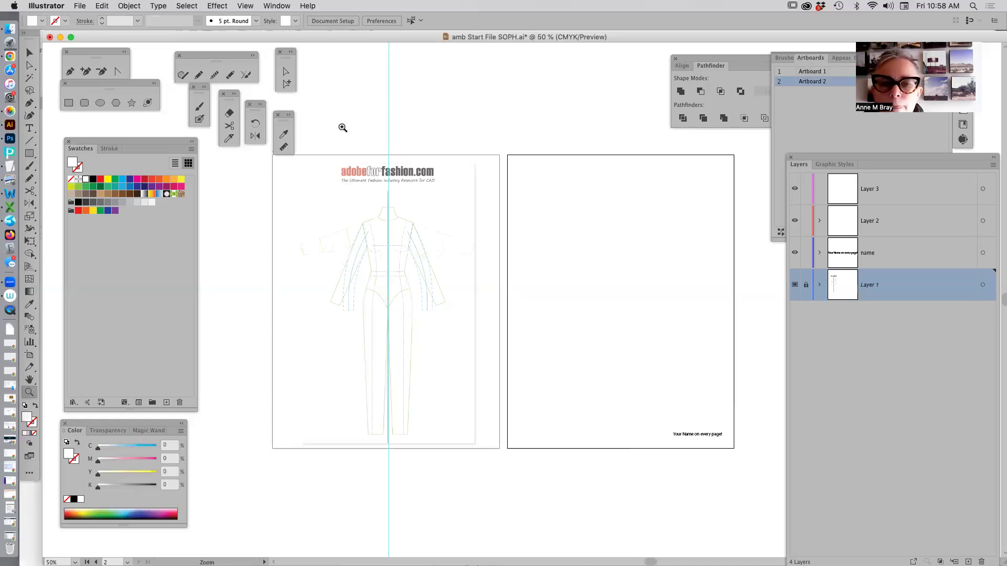
drag(338, 127, 451, 251)
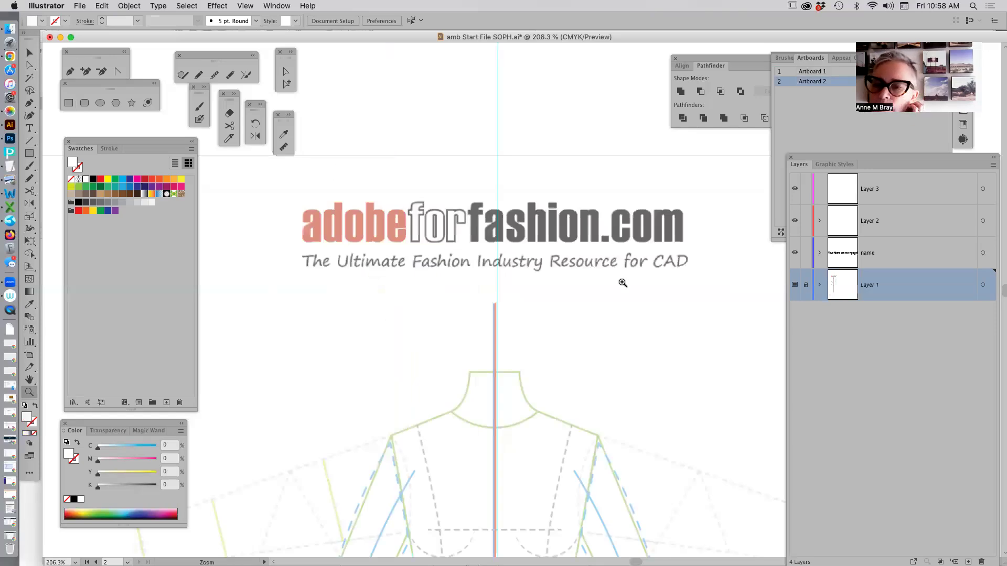
click(805, 286)
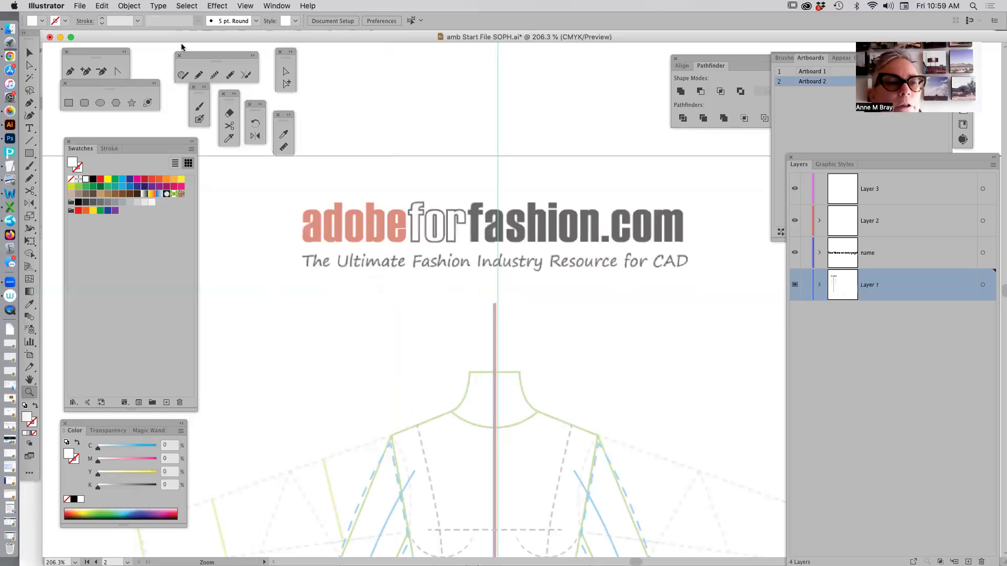
click(32, 57)
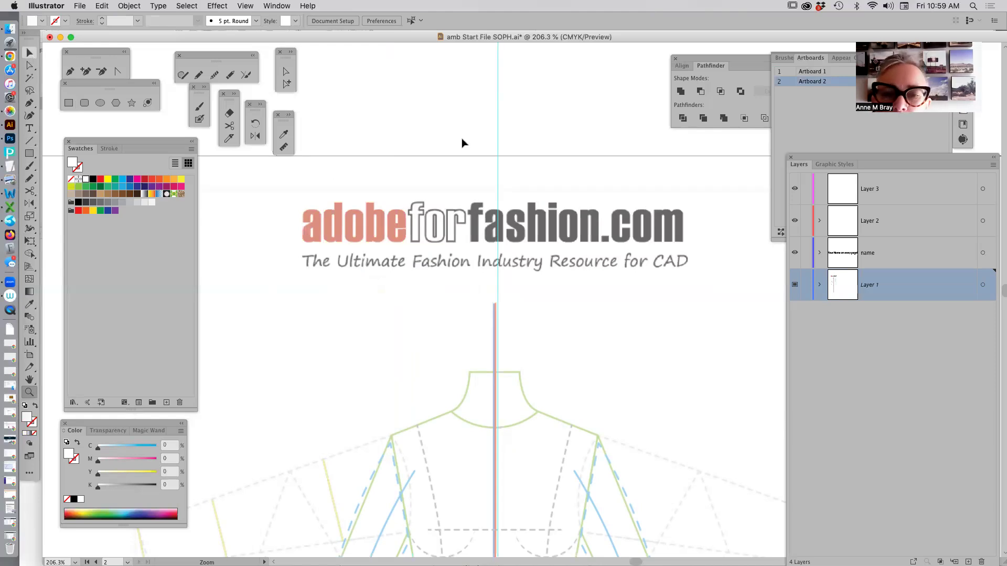
key(v)
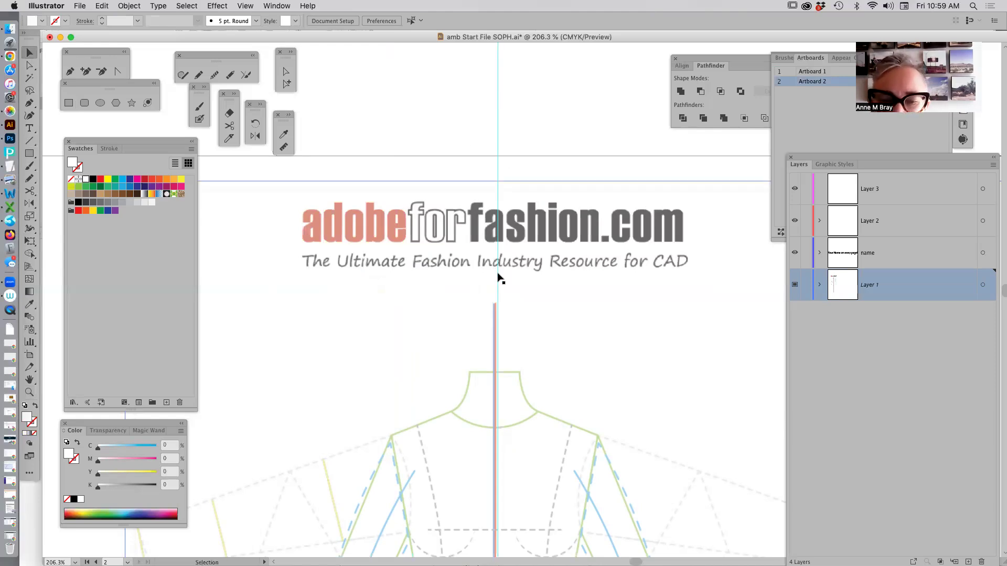
click(498, 278)
drag(501, 275, 504, 269)
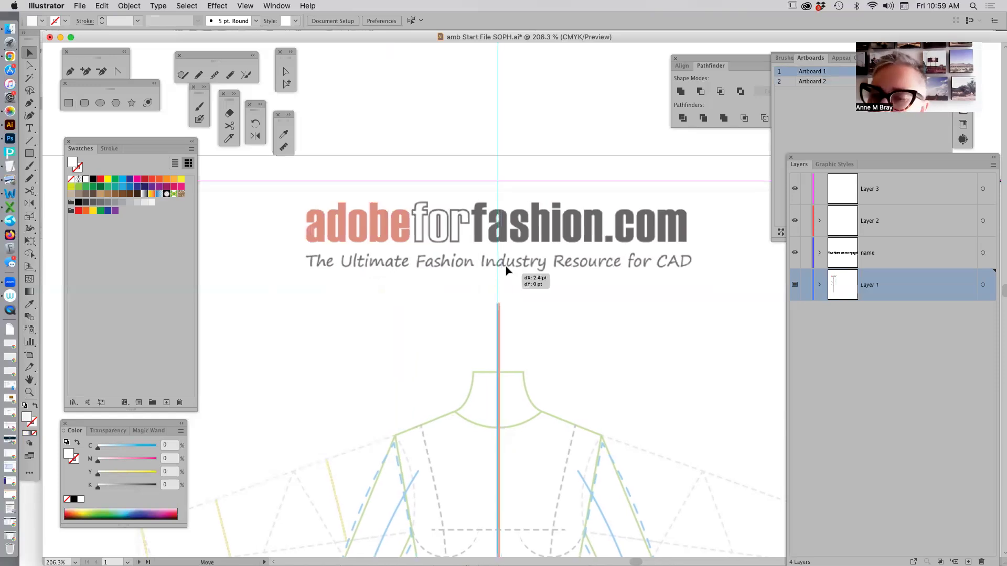
click(806, 285)
Move the vertical guide from Layer 2 into Layer 1, keep Layer 1 locked, and view the document at 100%.
click(820, 285)
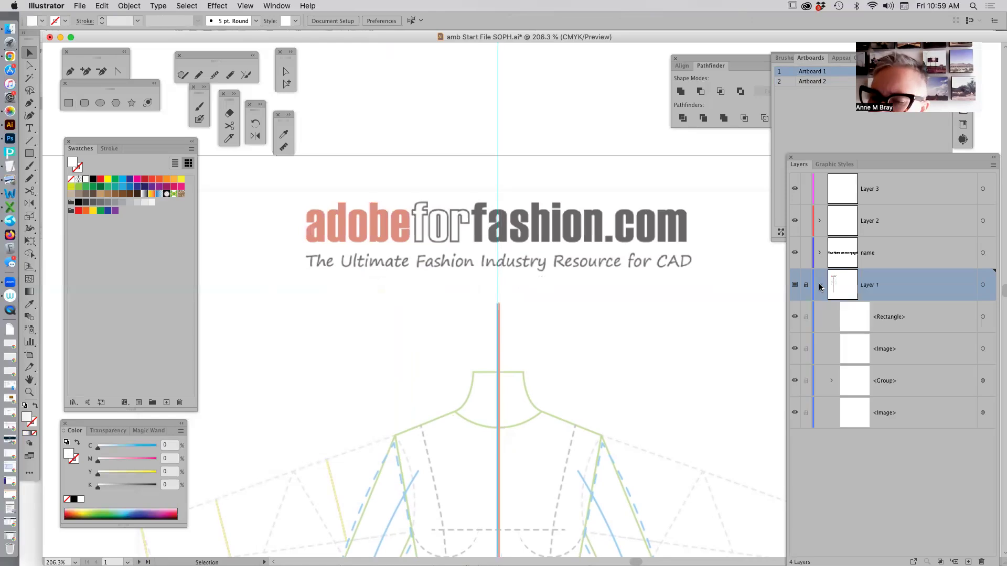
click(820, 285)
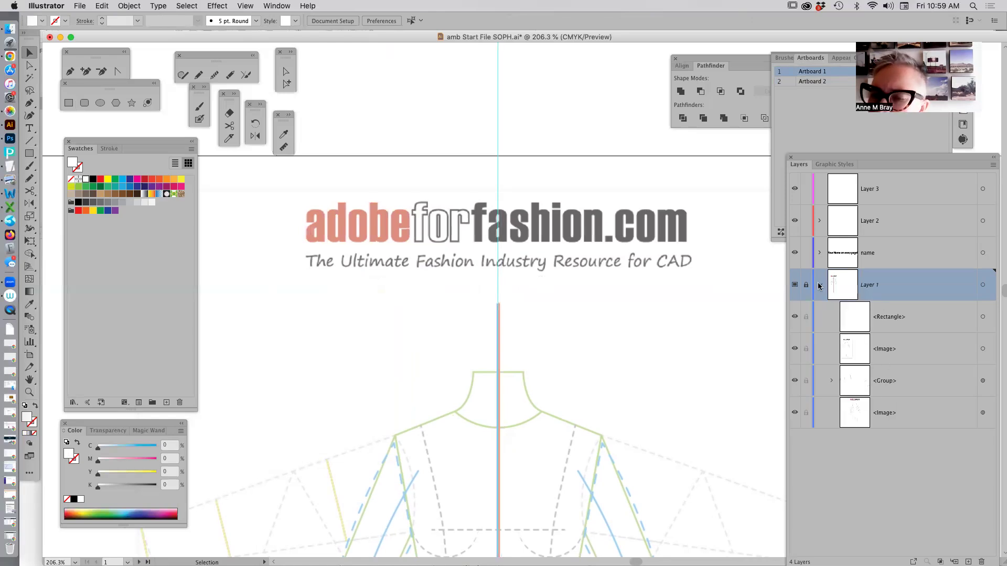
click(820, 220)
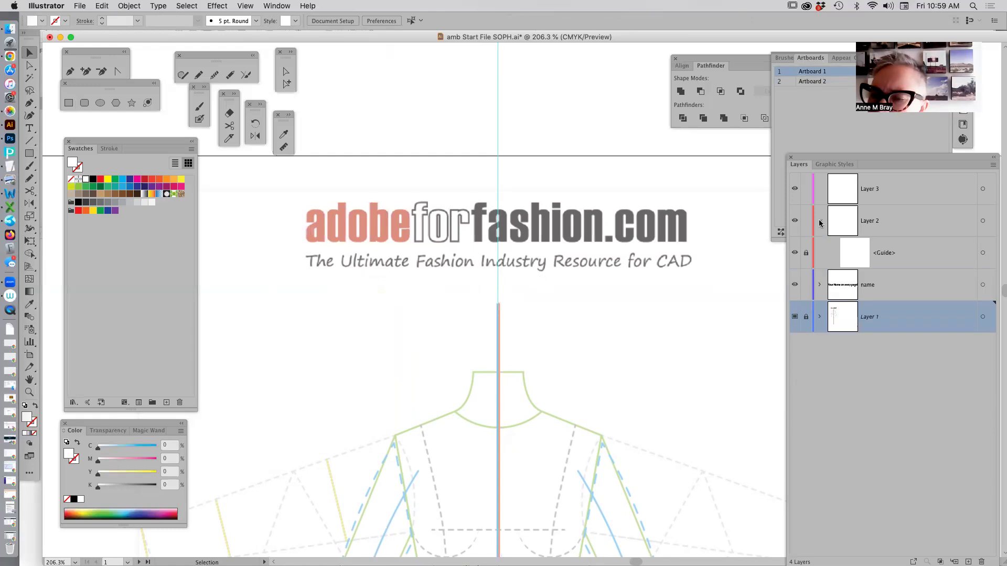
click(806, 316)
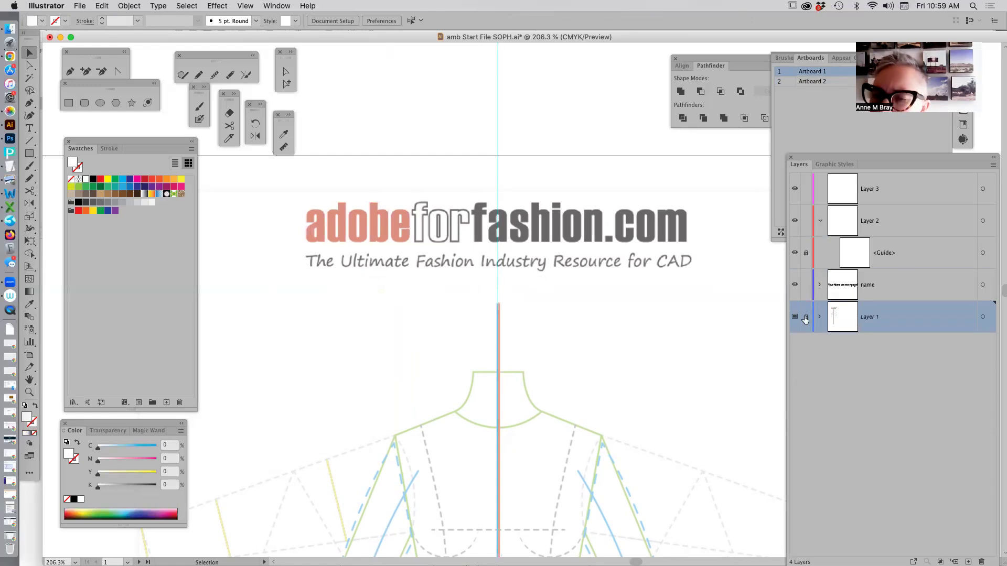
drag(890, 255, 887, 319)
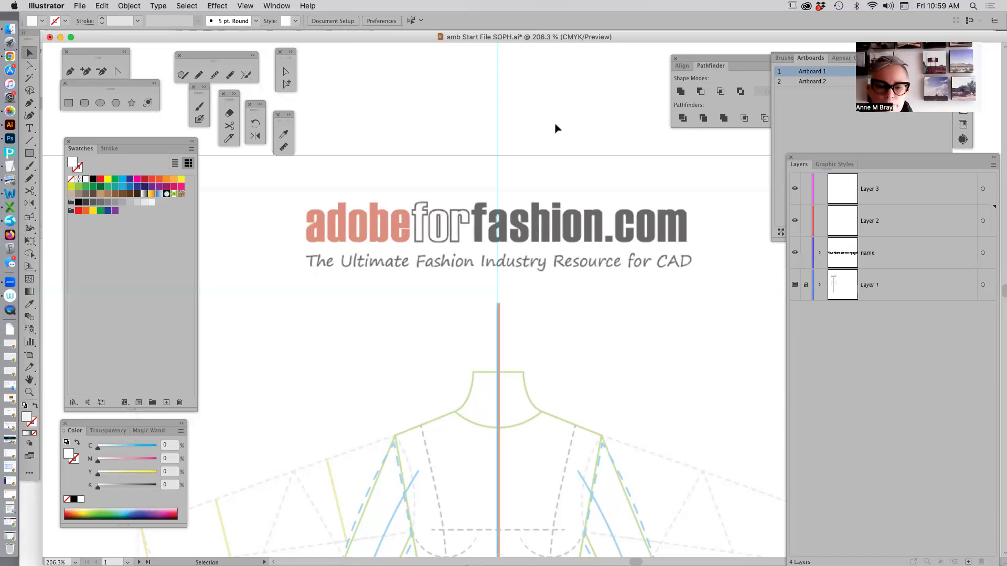
key(a)
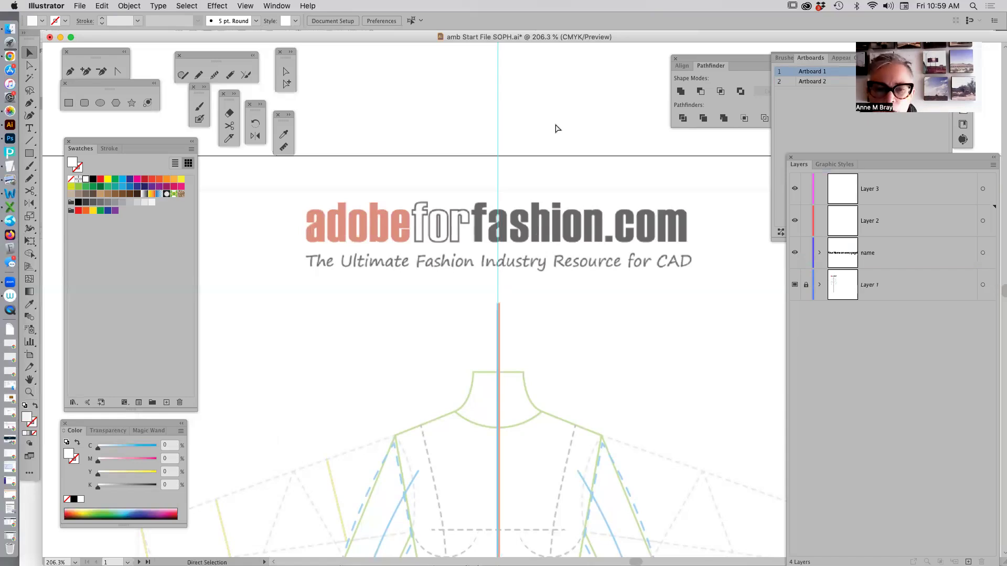
key(super+1)
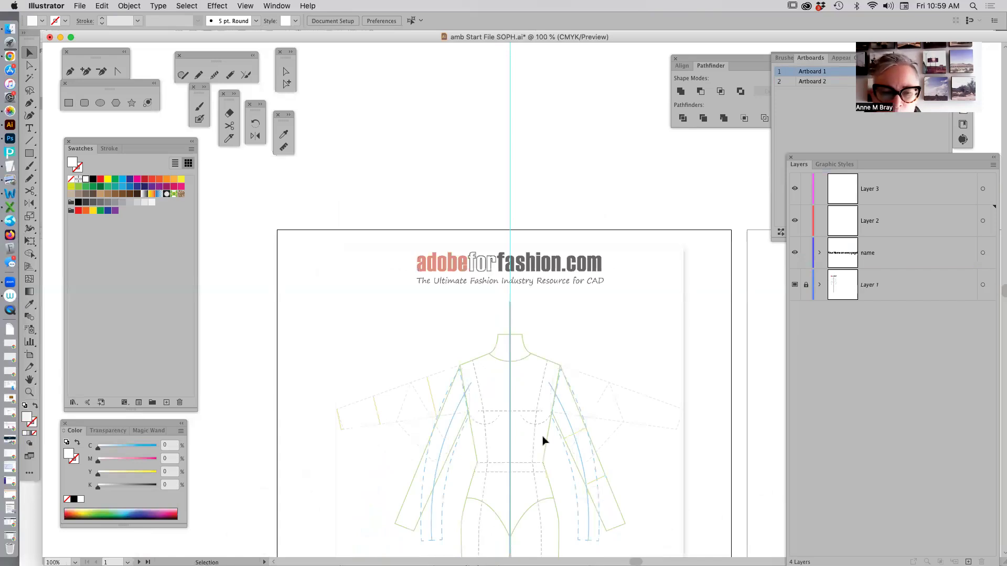
Examine the dimmed croquis template on Artboard 1, including a close-up of the extended sleeve's cuff end.
key(space)
scroll(465, 295, down, 5)
scroll(465, 295, right, 1)
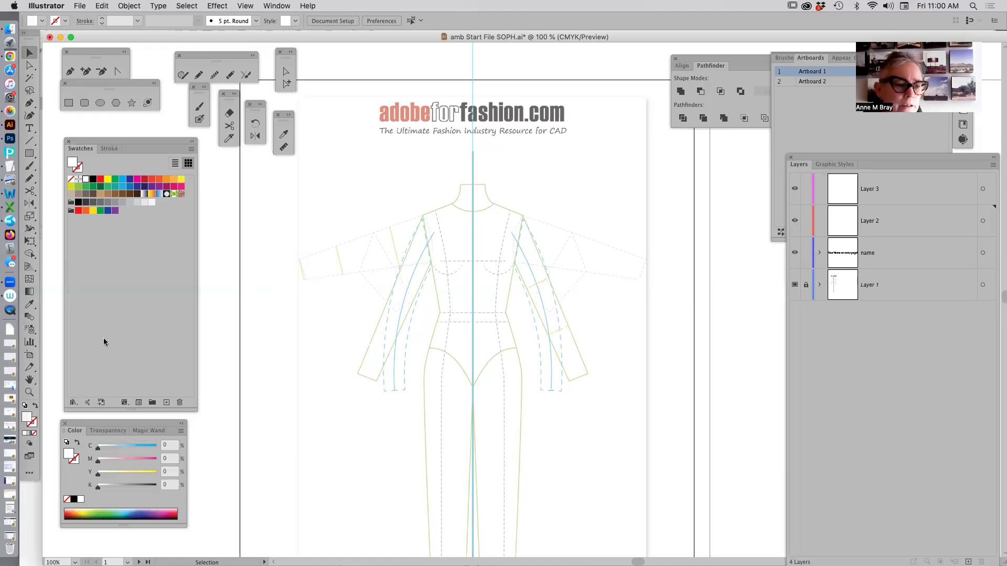
click(32, 389)
drag(264, 245, 345, 315)
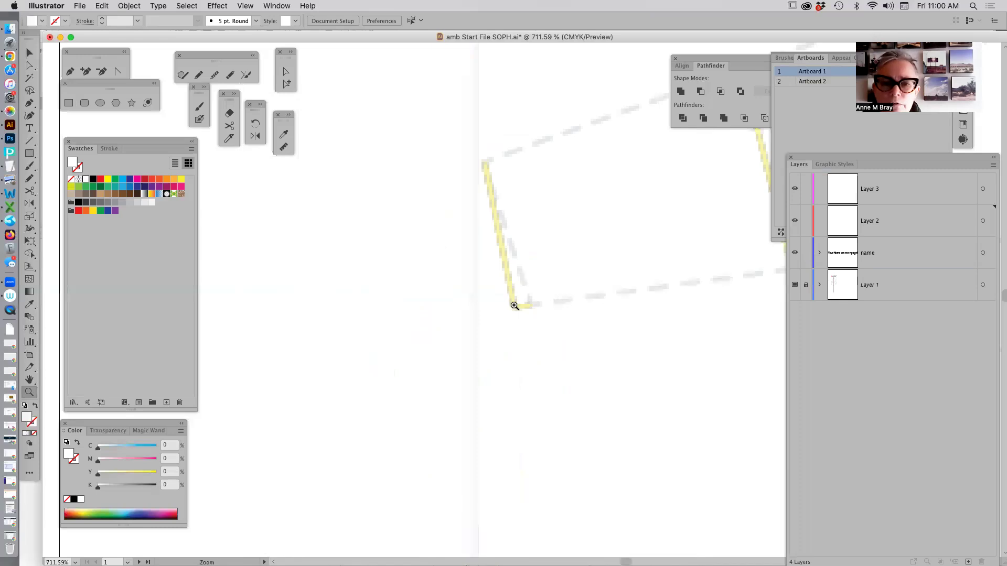
alt+click(541, 334)
key(super+minus)
key(super+minus)
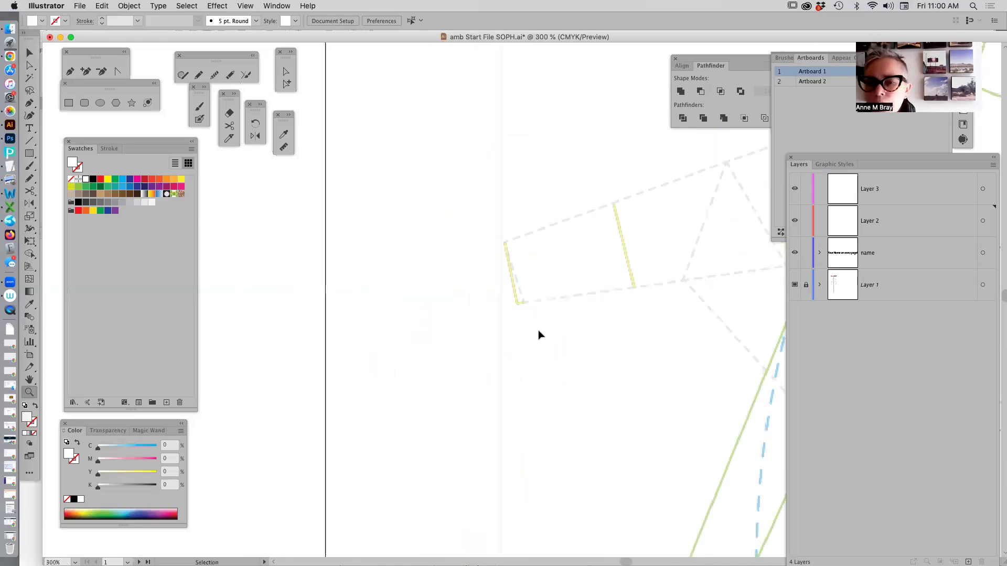
key(super+minus)
key(super+minus)
key(super+minus)
key(super+minus)
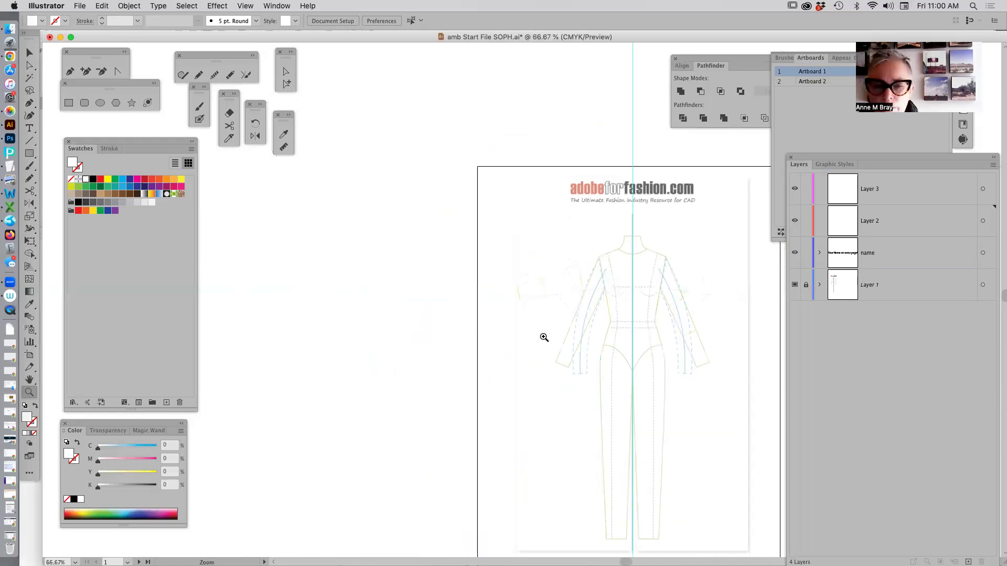
drag(485, 271, 406, 210)
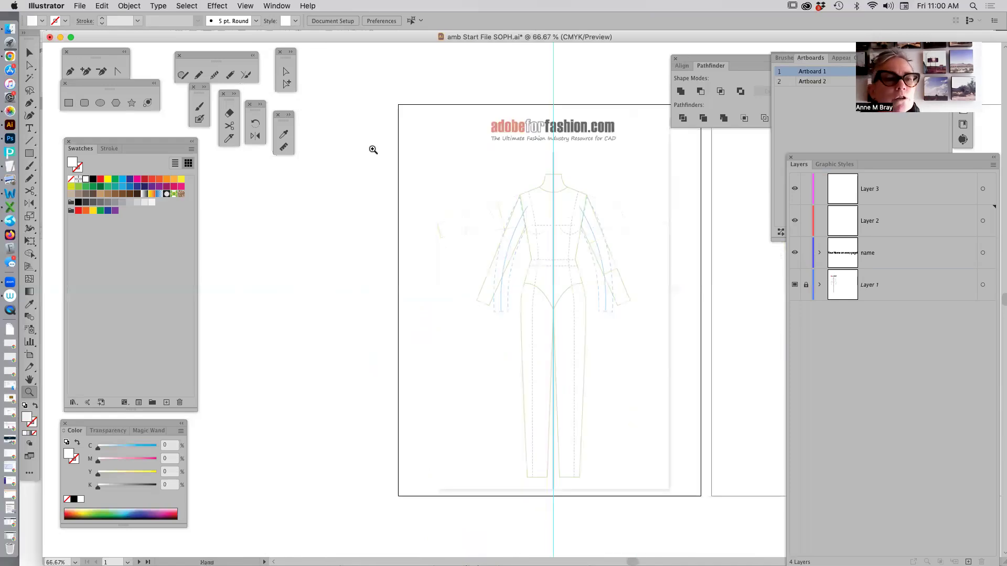
Unlock Layer 1, select the template image, and relock the layer.
click(806, 285)
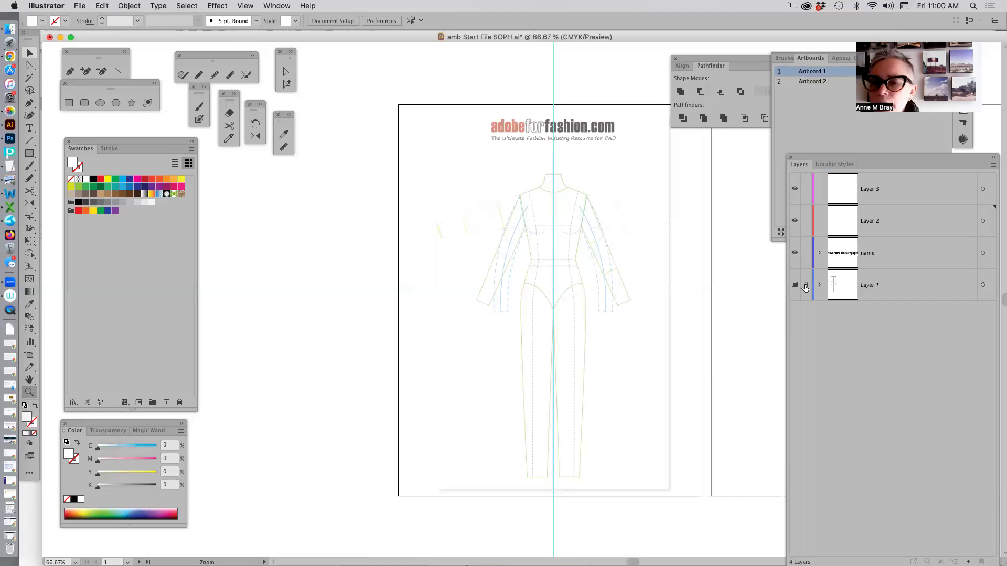
click(30, 52)
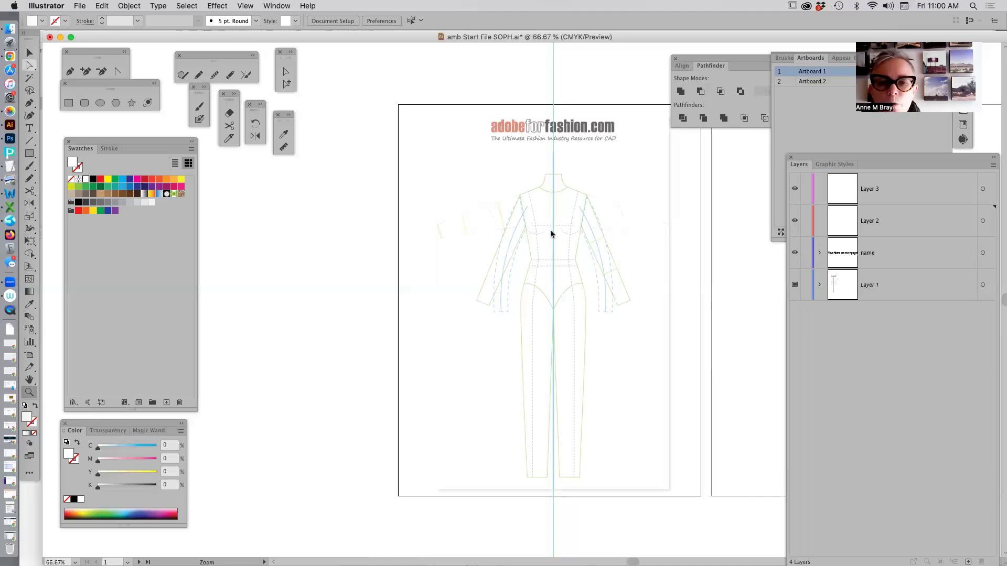
click(569, 262)
click(569, 262)
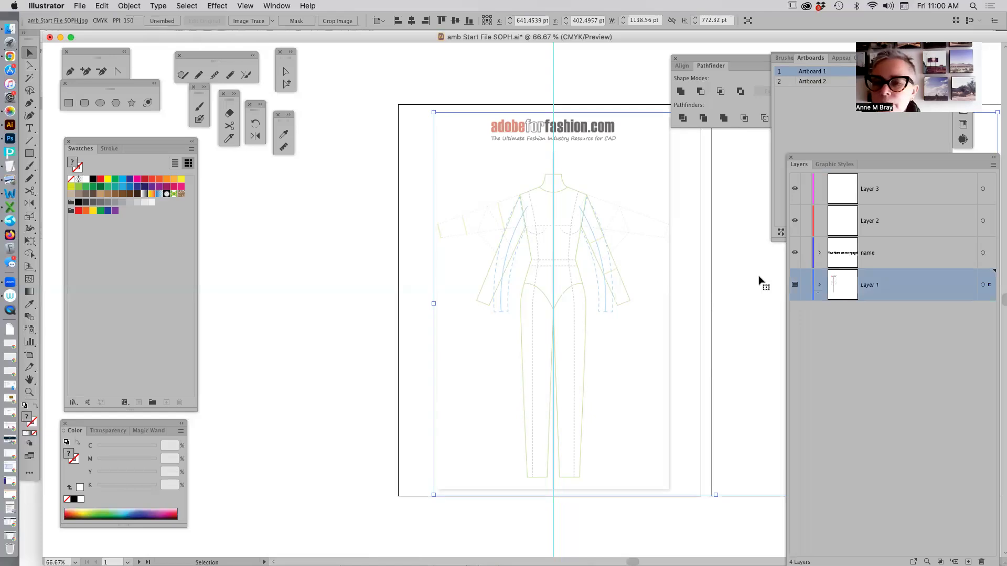
click(805, 284)
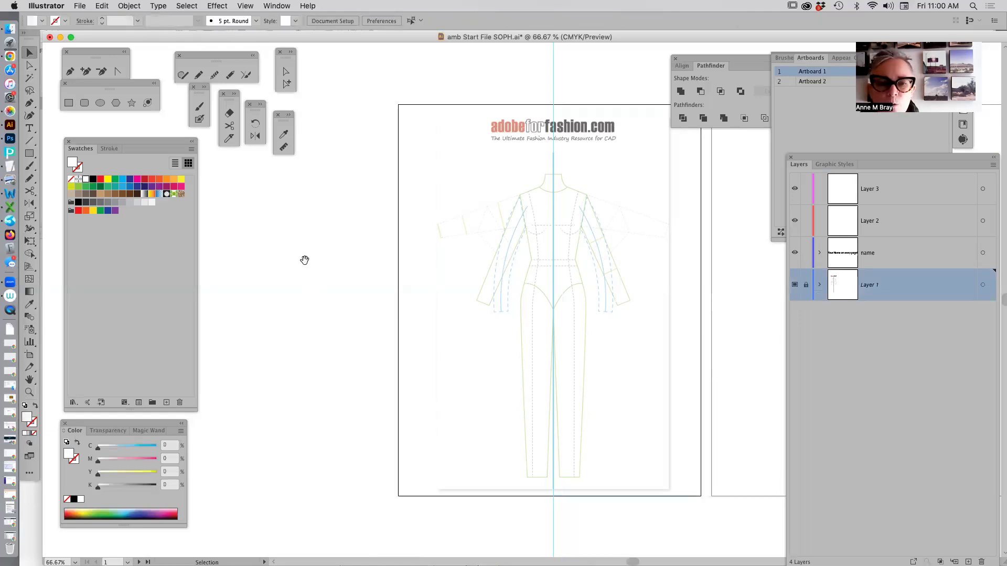
drag(304, 262, 236, 254)
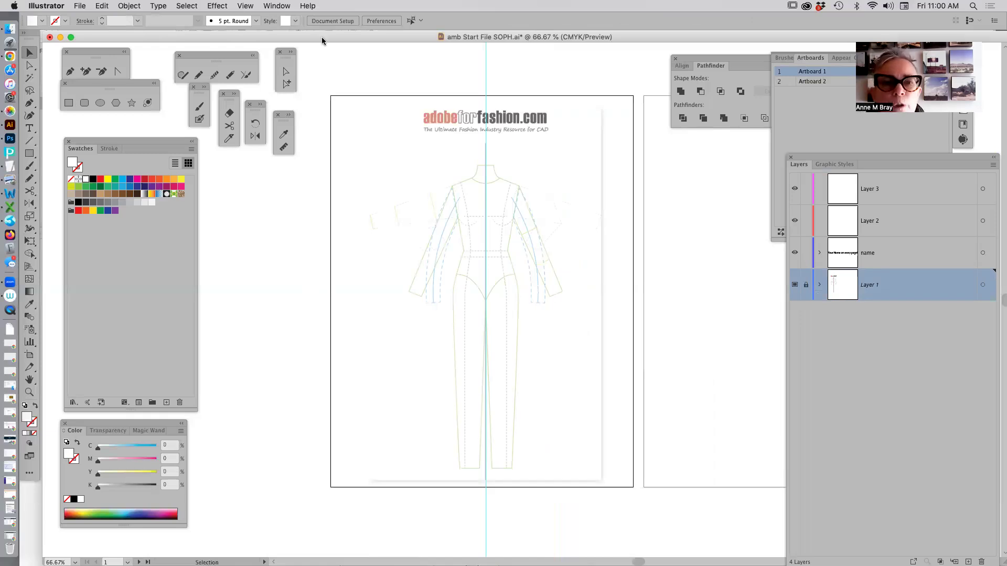
mouse_move(313, 37)
mouse_down()
mouse_move(306, 48)
mouse_move(313, 36)
mouse_up()
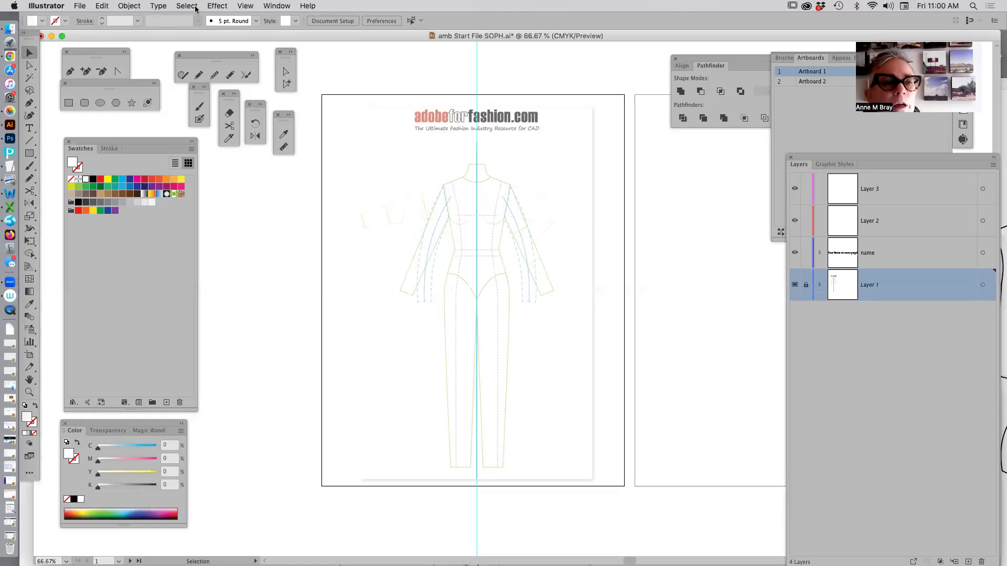
click(81, 8)
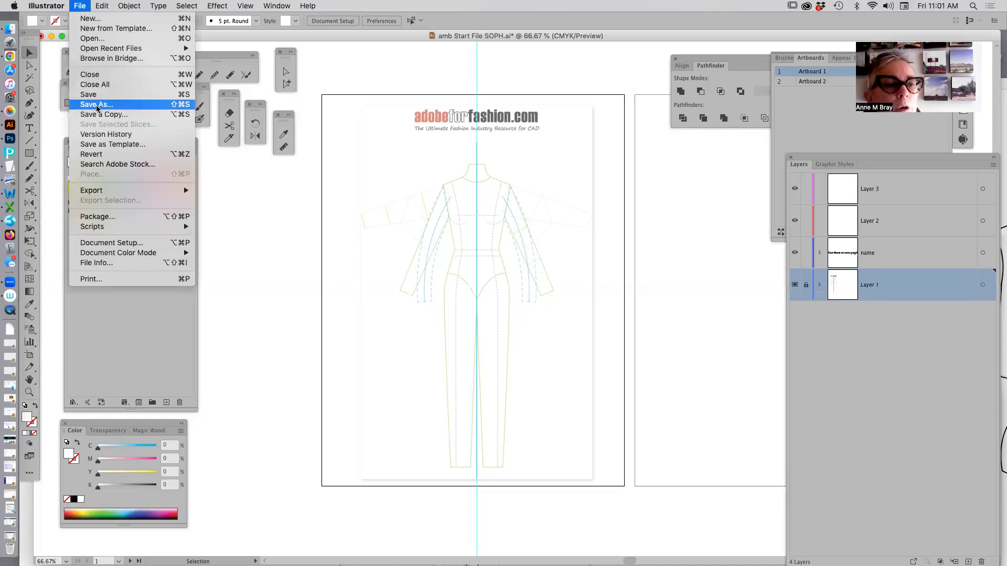
click(134, 147)
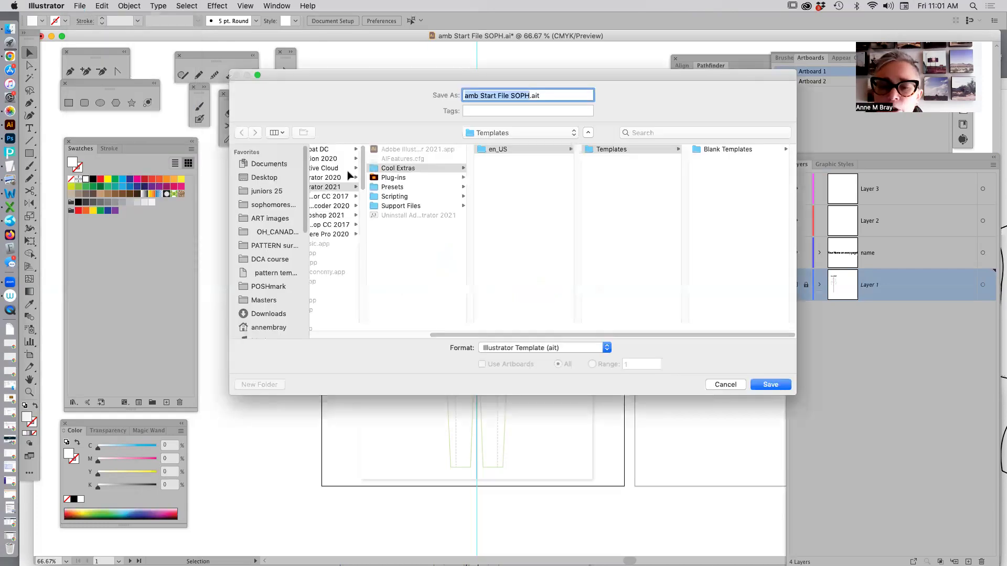
key(Escape)
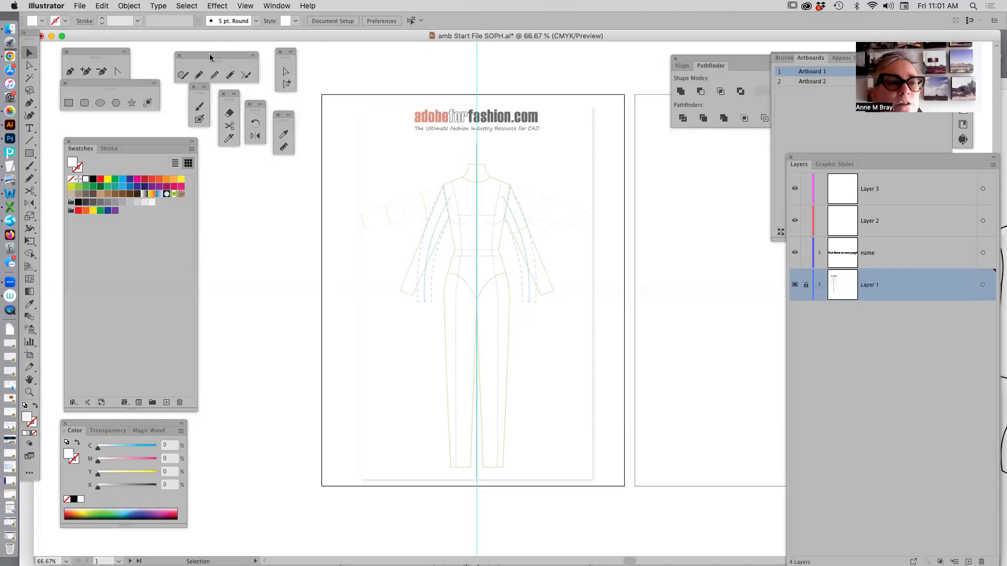
Save the document in the sophomores 25 folder as amb Start File SOPH.ait in Illustrator Template (ait) format.
click(80, 7)
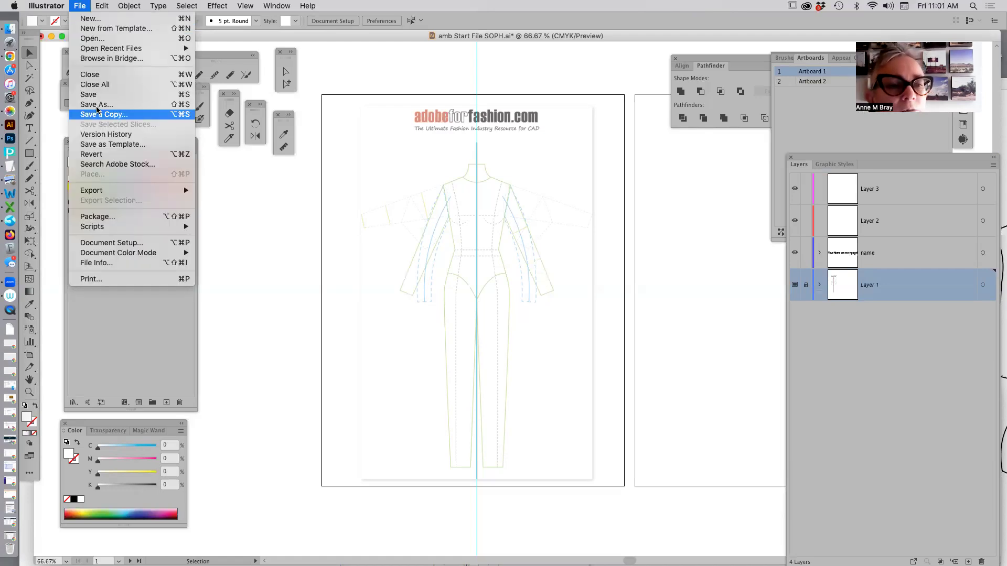
click(97, 105)
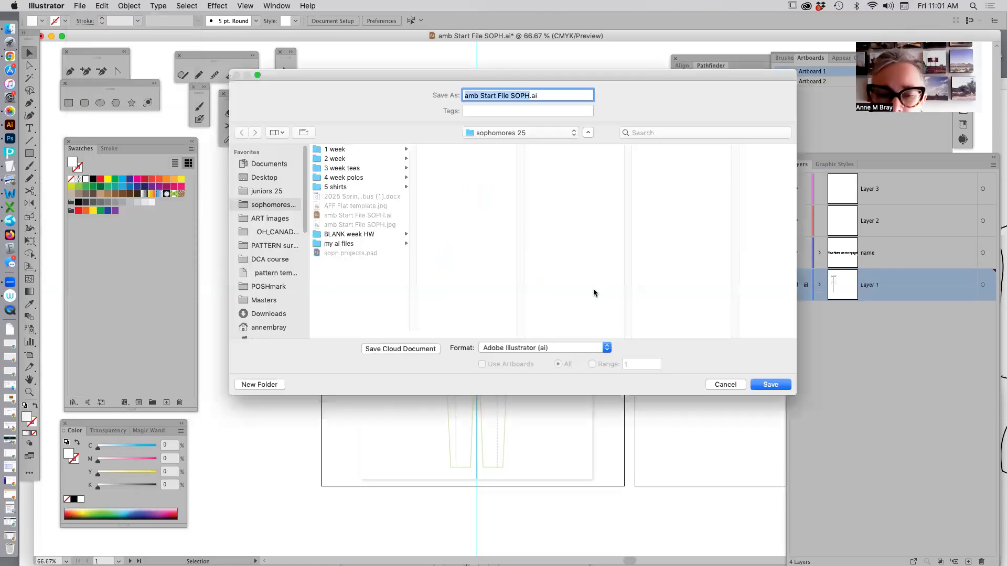
click(606, 348)
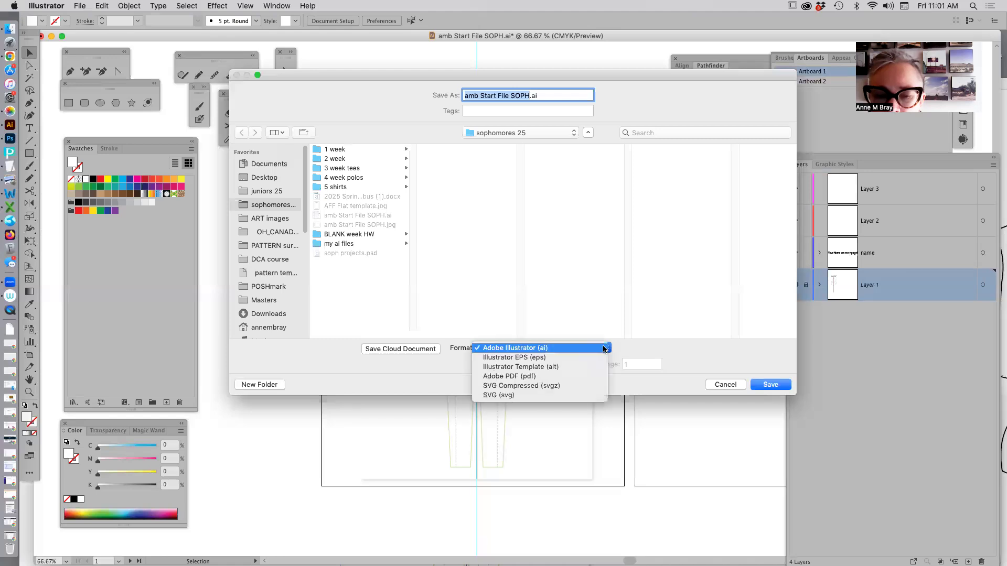
click(551, 372)
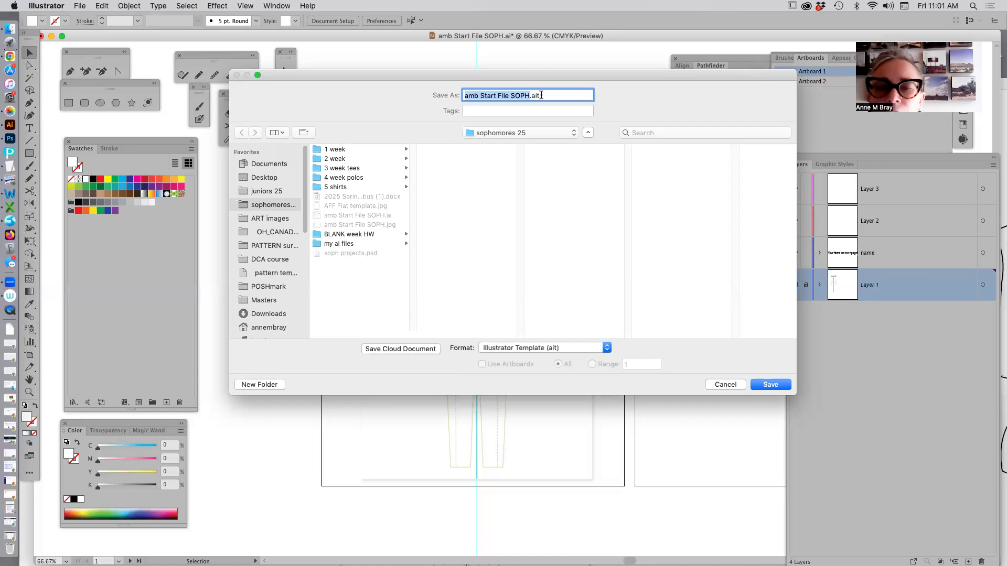
click(765, 386)
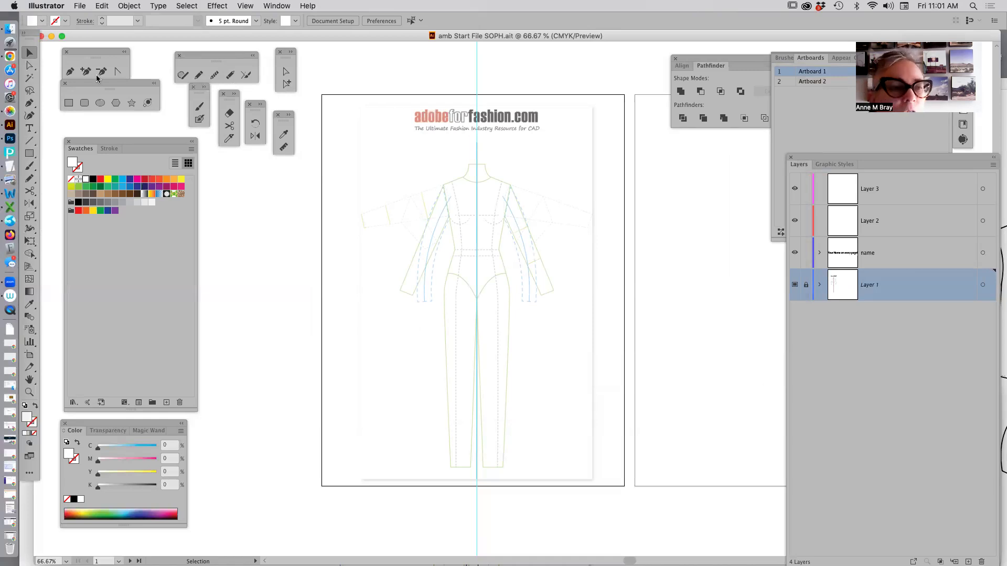
Switch to Finder and locate the saved template amb Start File SOPH.ait in the sophomores 25 folder.
click(10, 30)
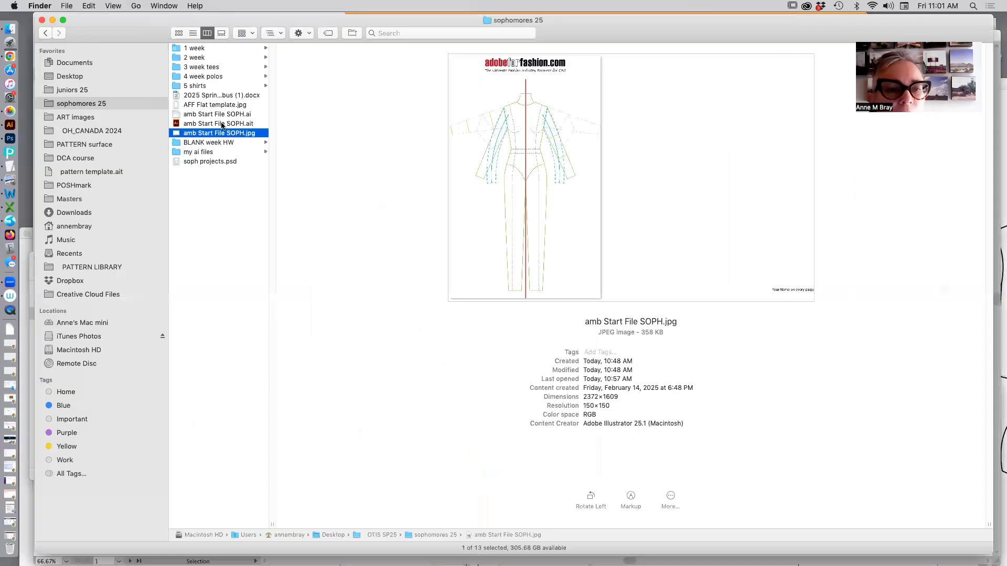
click(222, 124)
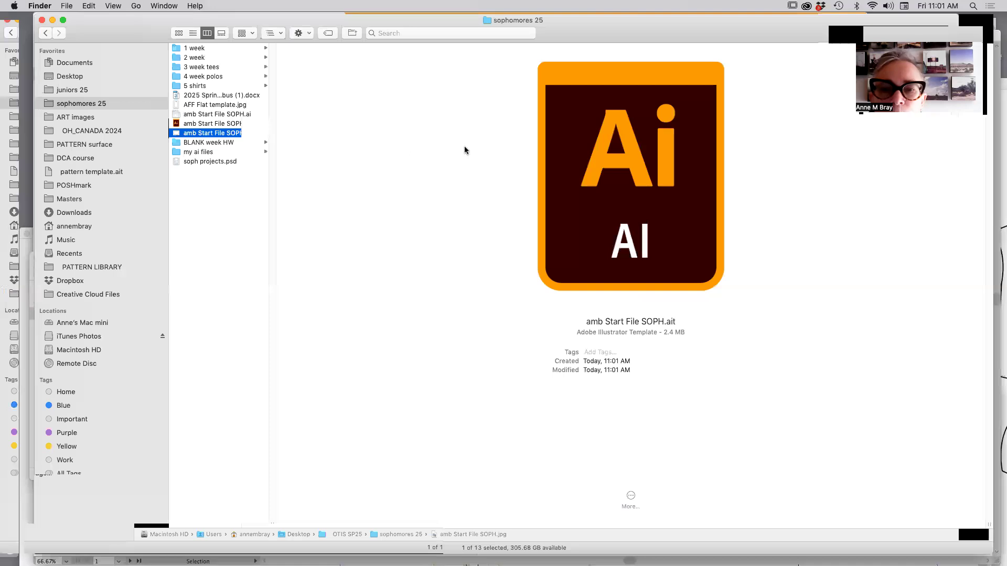
key(Down)
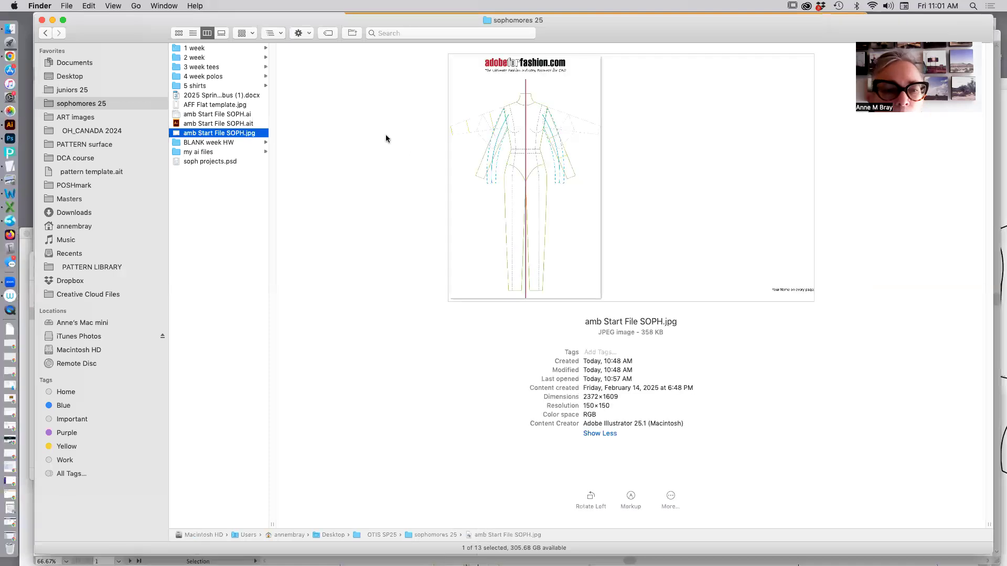
click(177, 124)
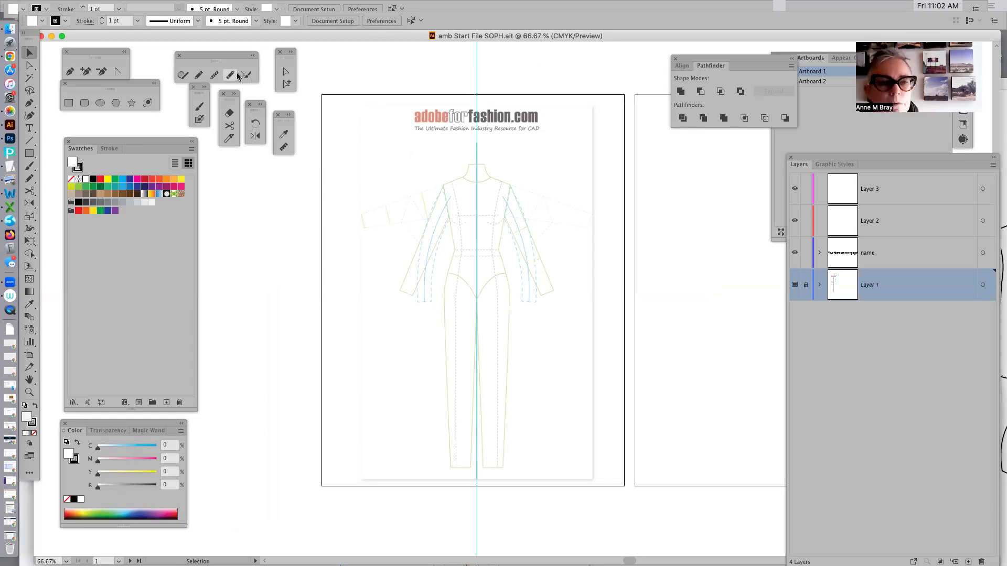
Close the template document and open a new untitled document from amb Start File SOPH.ait in Finder.
key(super+w)
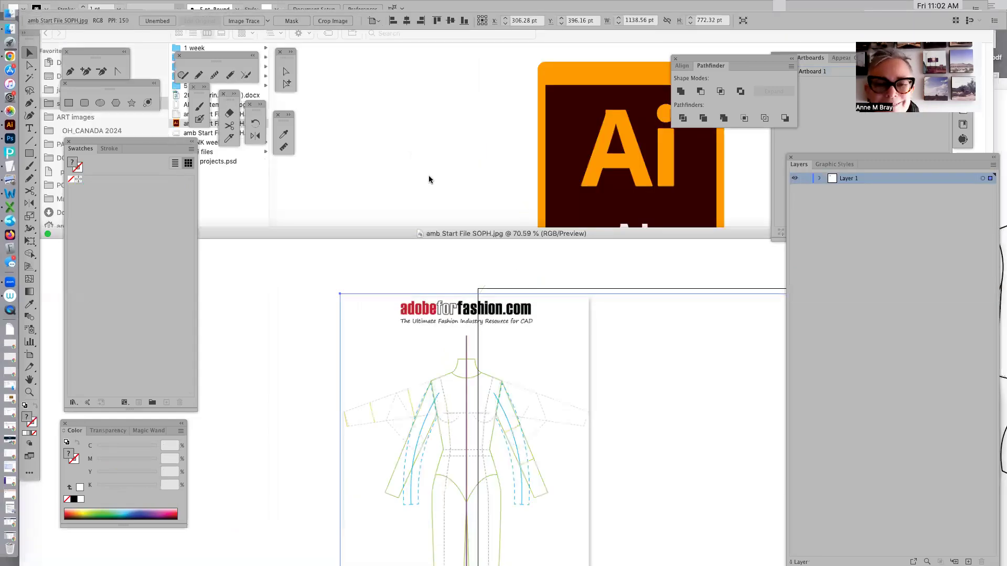
click(374, 147)
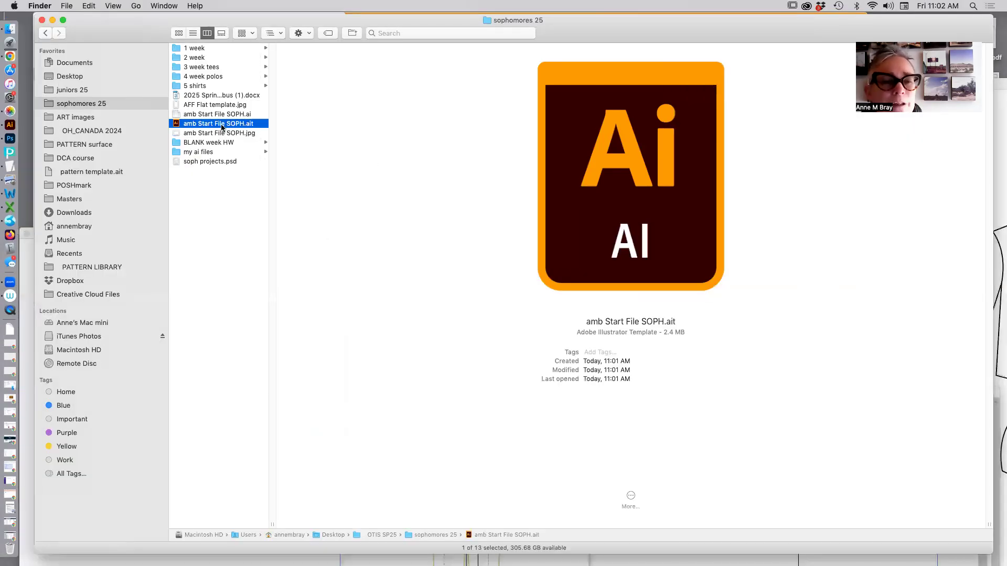
double_click(177, 124)
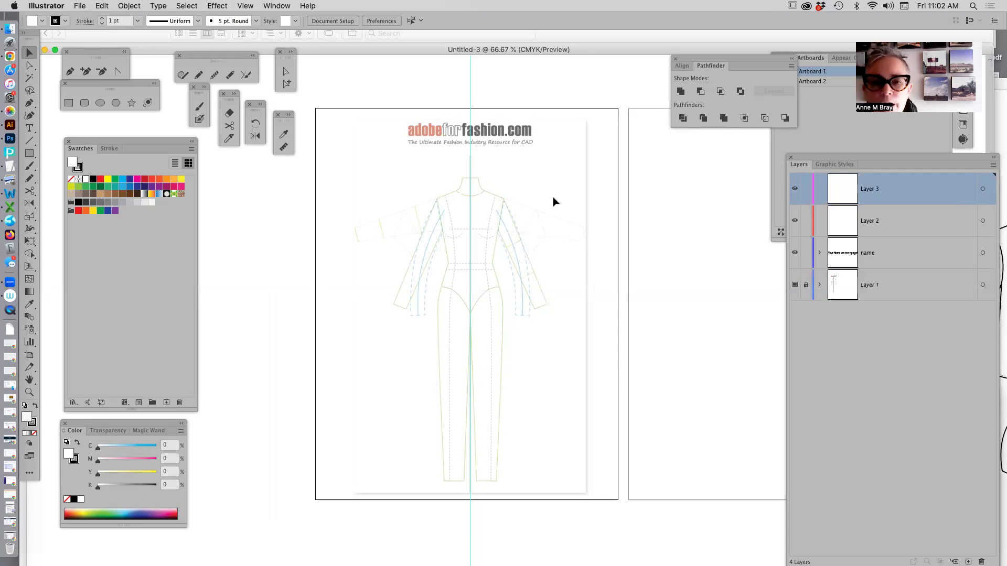
Make the name layer active through the "Your Name on every page!" text on Artboard 2, and try locking that layer.
drag(549, 184, 309, 189)
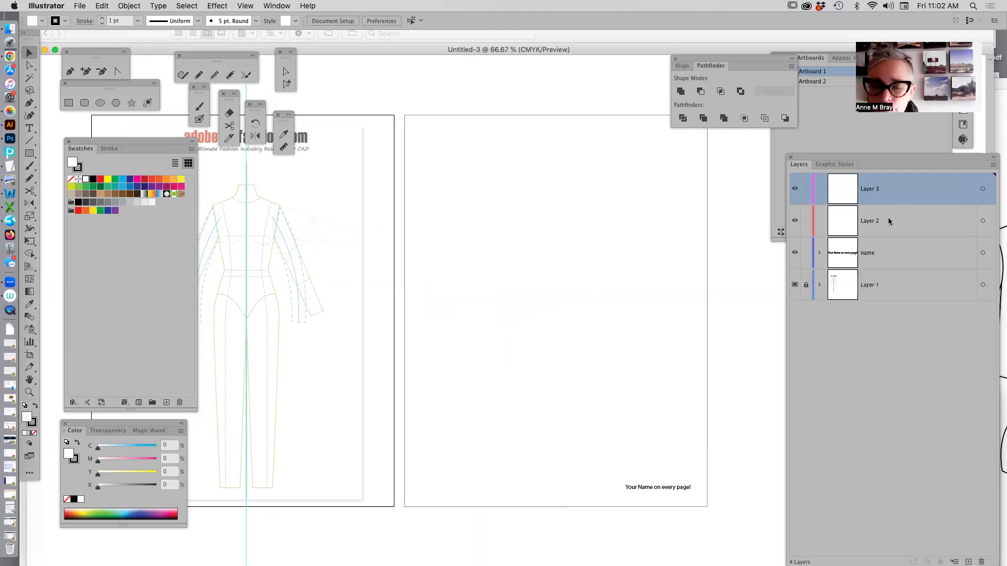
click(657, 489)
click(652, 523)
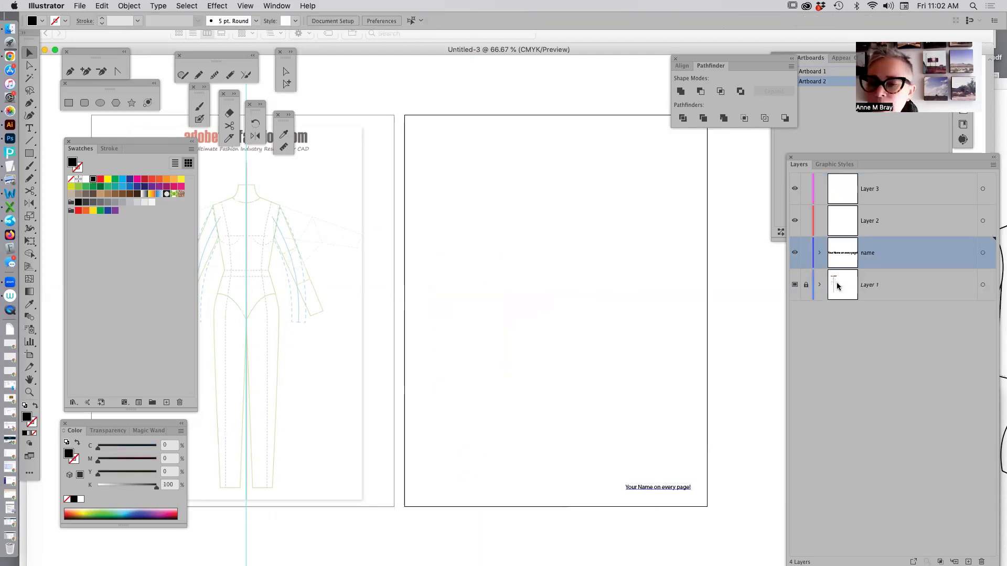
click(806, 254)
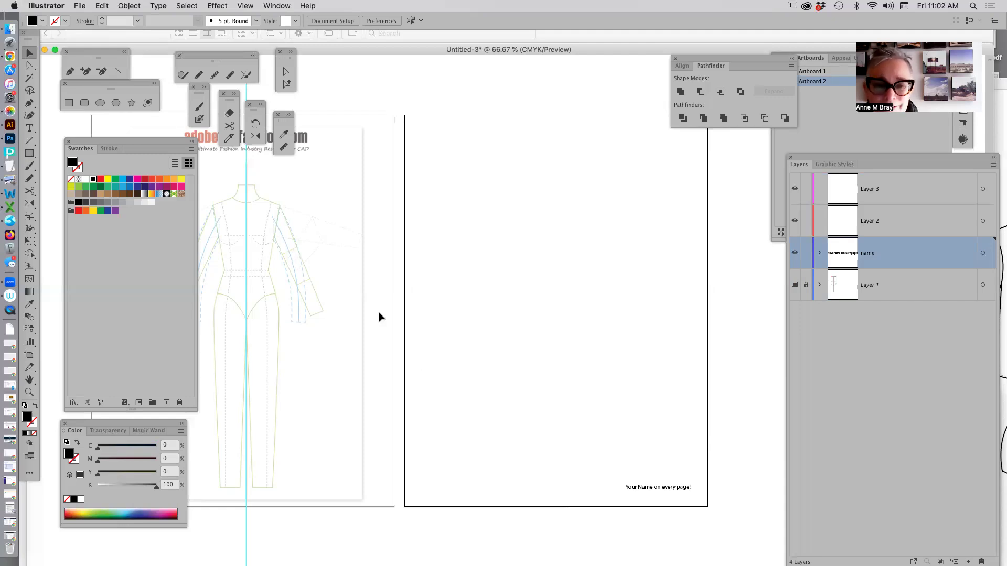
drag(378, 313, 599, 311)
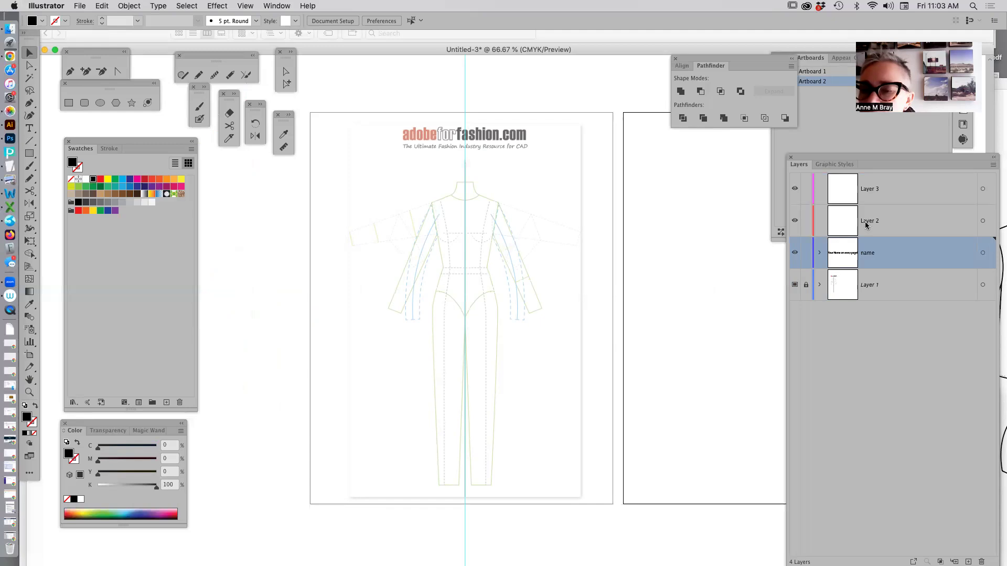
drag(868, 225, 865, 269)
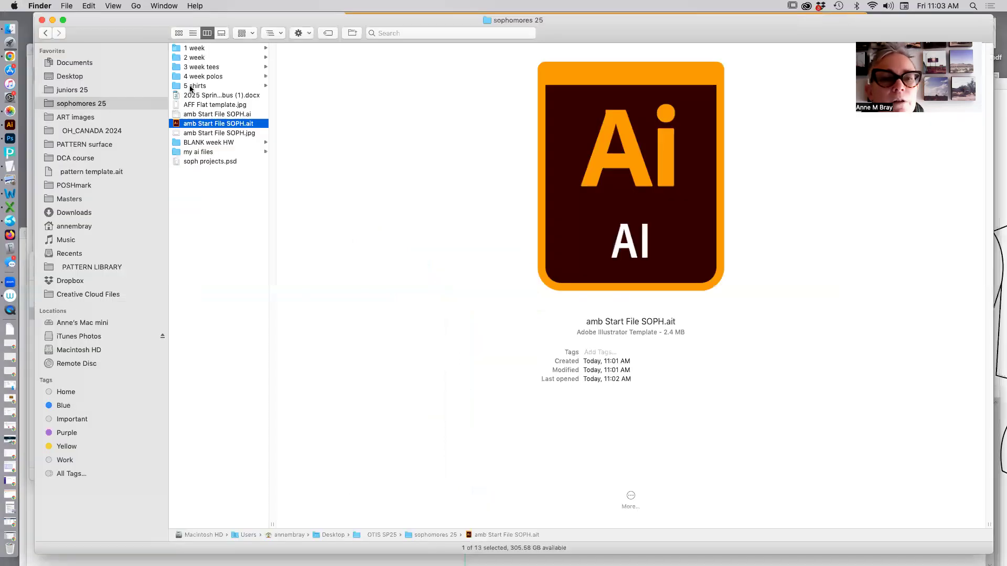
From Finder's 5 shirts folder, open Screen Shot 2025-02-14 at 8.07.48 AM.png in Illustrator and activate Direct Selection.
click(191, 87)
click(299, 58)
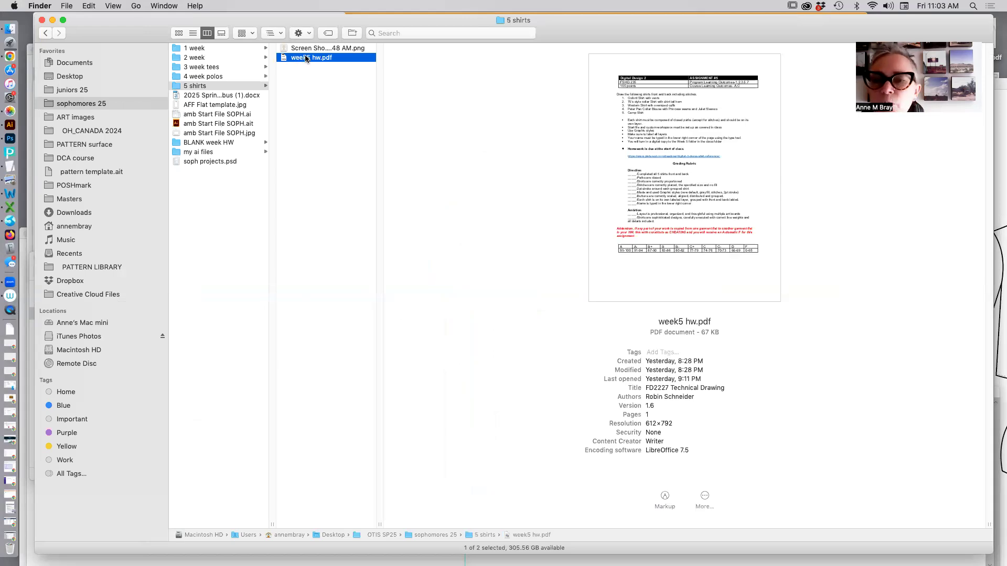
key(Up)
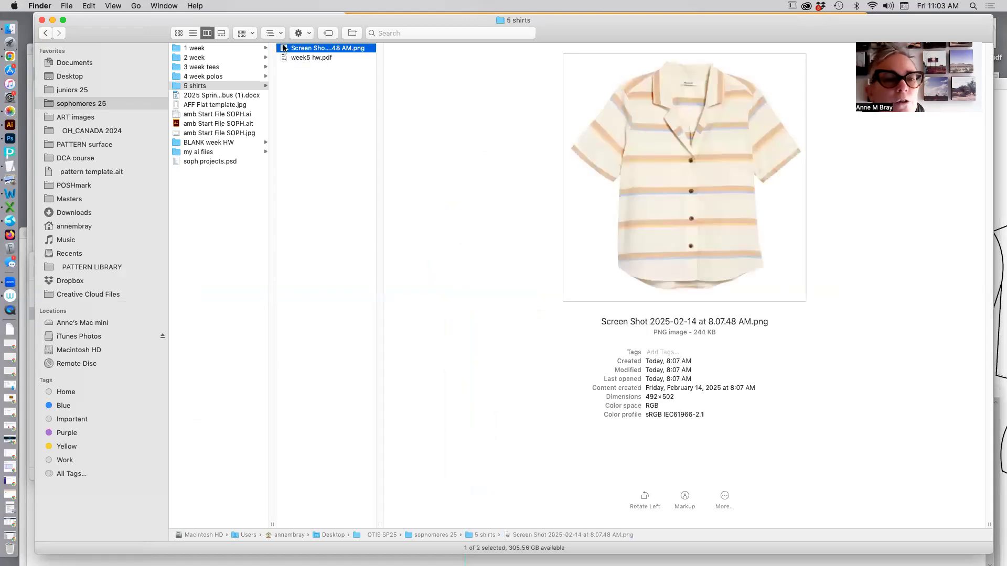
drag(283, 48, 11, 124)
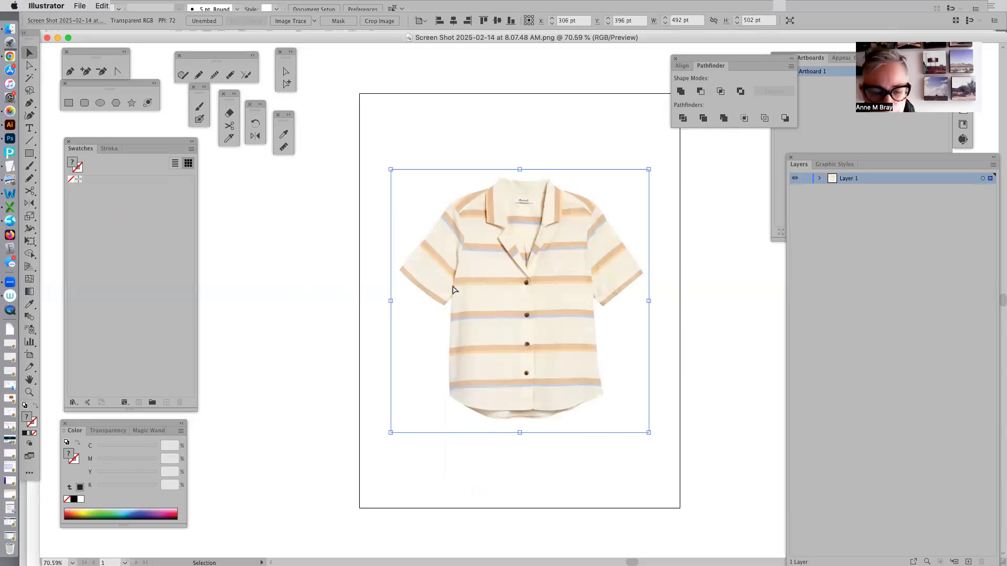
key(a)
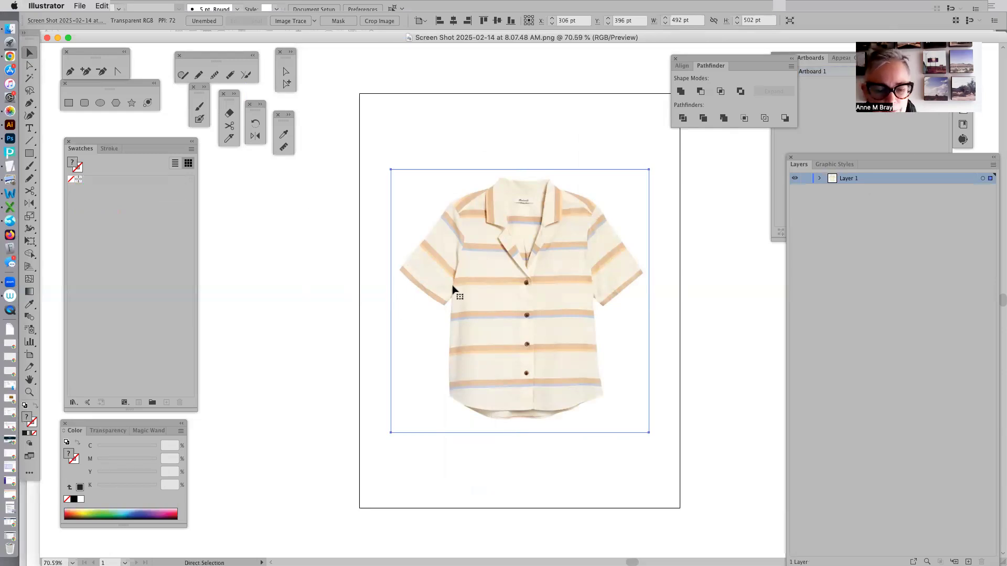
Close the shirt image document and paste the shirt photo into the template-based croquis document, unlocking the locked layer.
key(super+w)
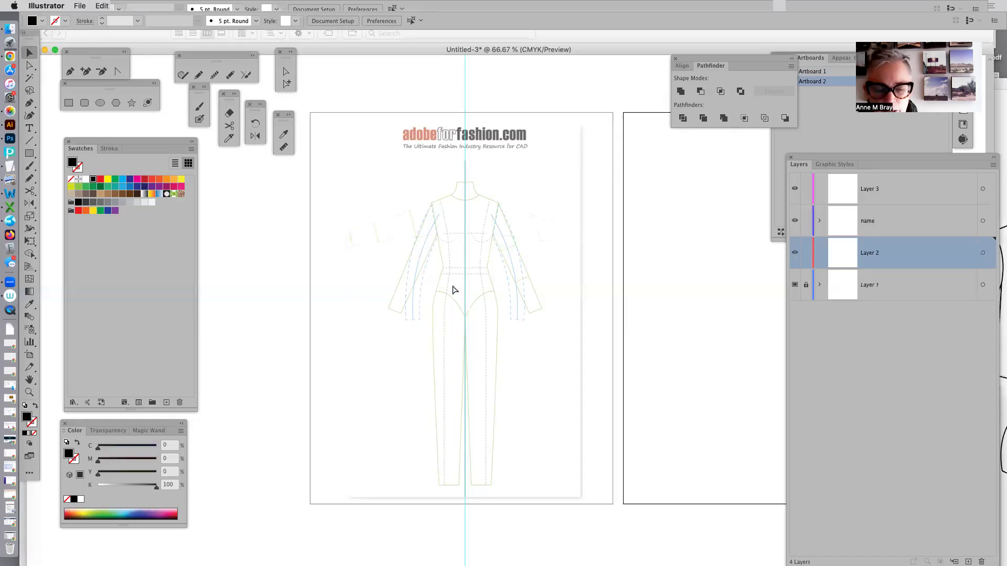
key(super+v)
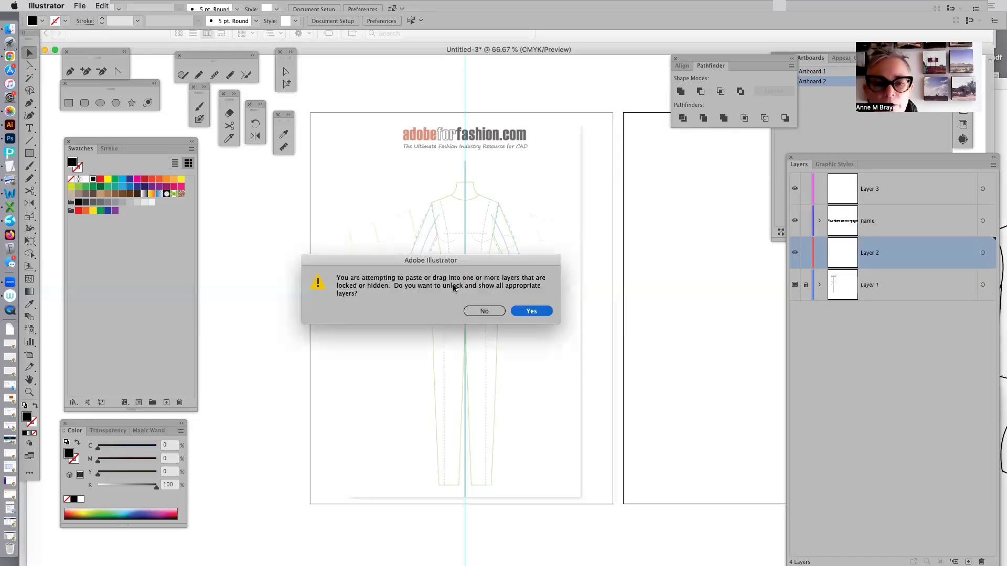
click(529, 310)
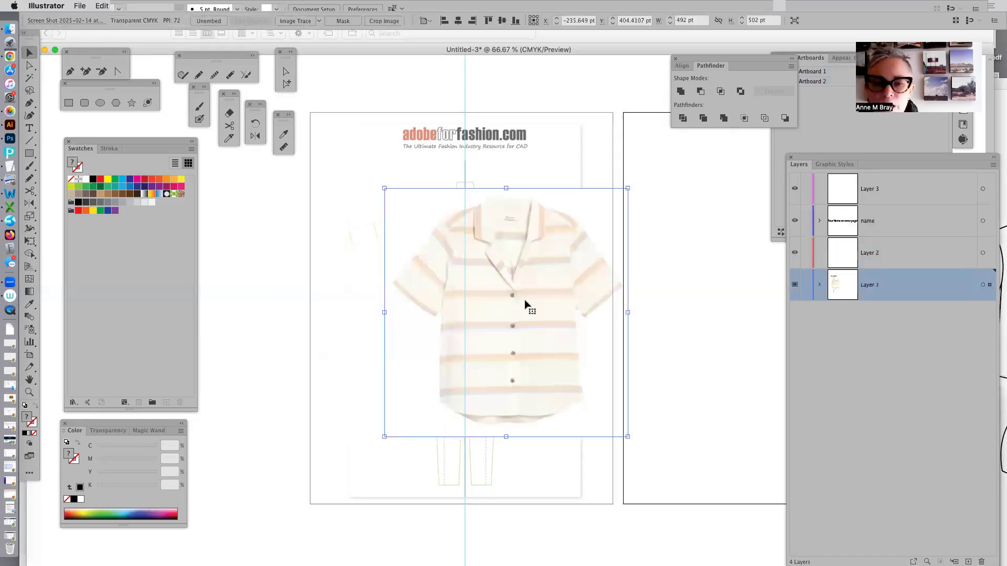
Transfer the pasted shirt photo from Layer 1 to Layer 2 and centre it horizontally on Artboard 1.
click(984, 285)
drag(989, 285, 989, 253)
drag(517, 299, 471, 298)
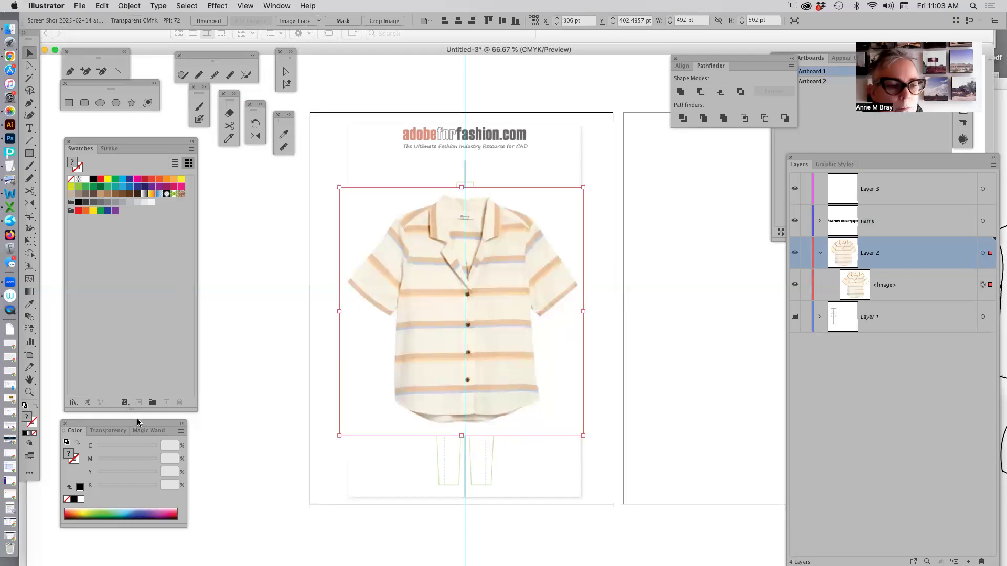
Set the shirt photo's blending mode to Multiply.
click(109, 431)
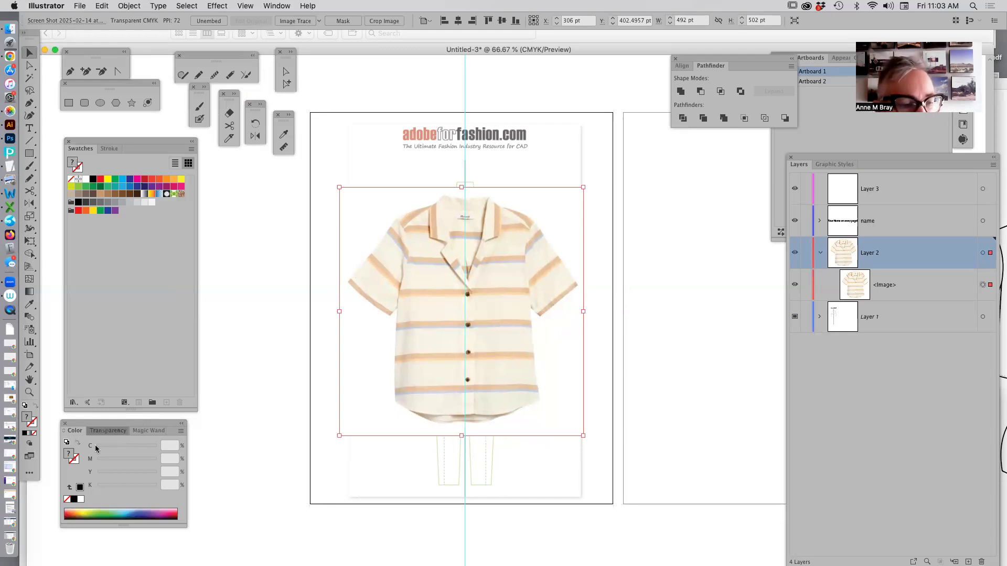
click(91, 444)
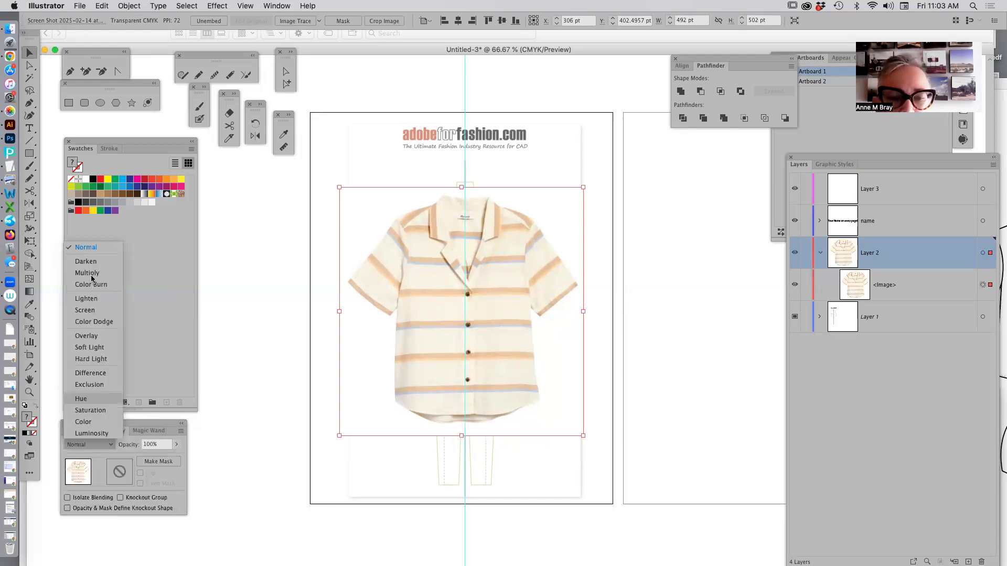
click(92, 275)
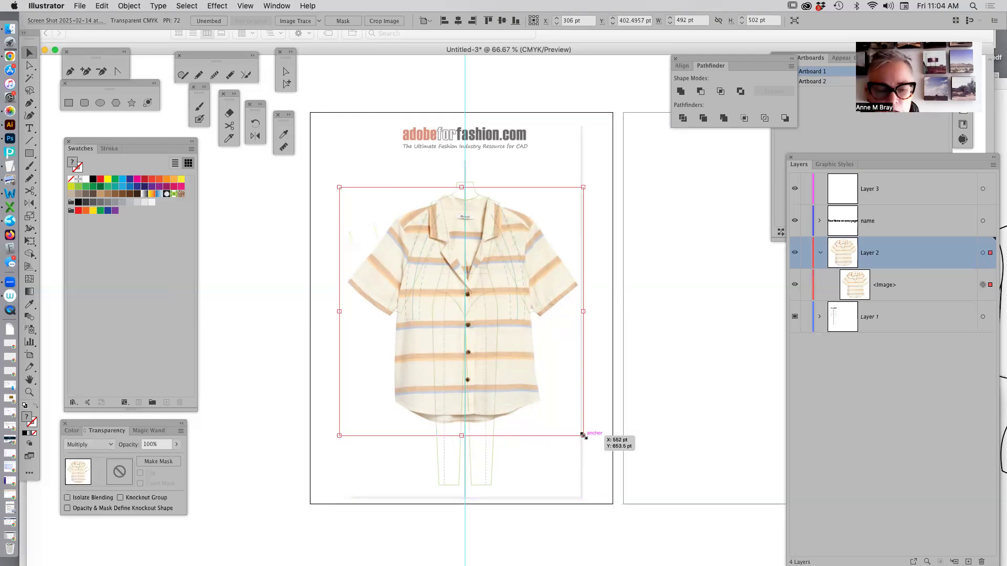
Scale the shirt photo down proportionally to about 234 × 239 pt and position it over the croquis torso.
drag(584, 435, 535, 372)
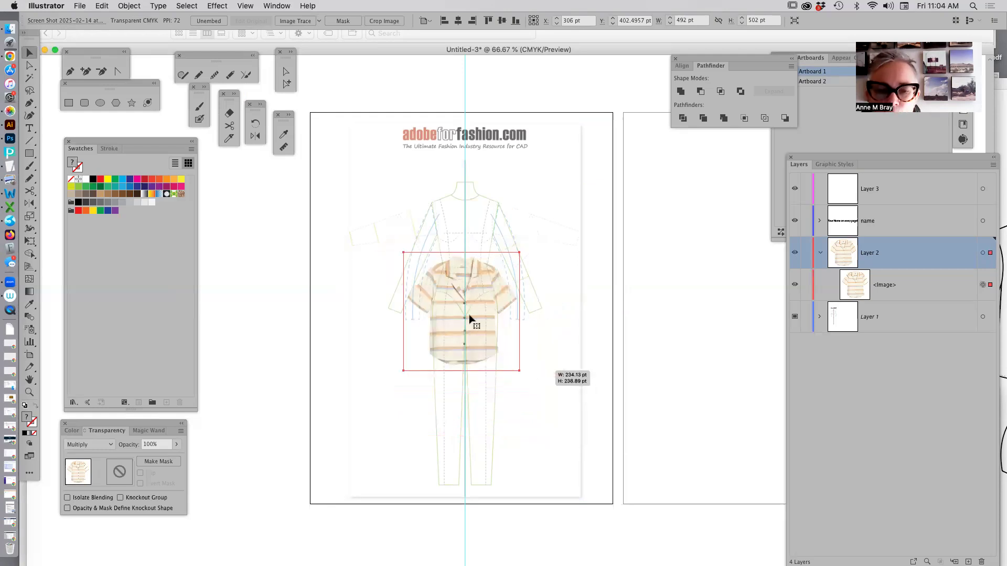
drag(477, 295, 312, 268)
key(z)
drag(346, 170, 569, 364)
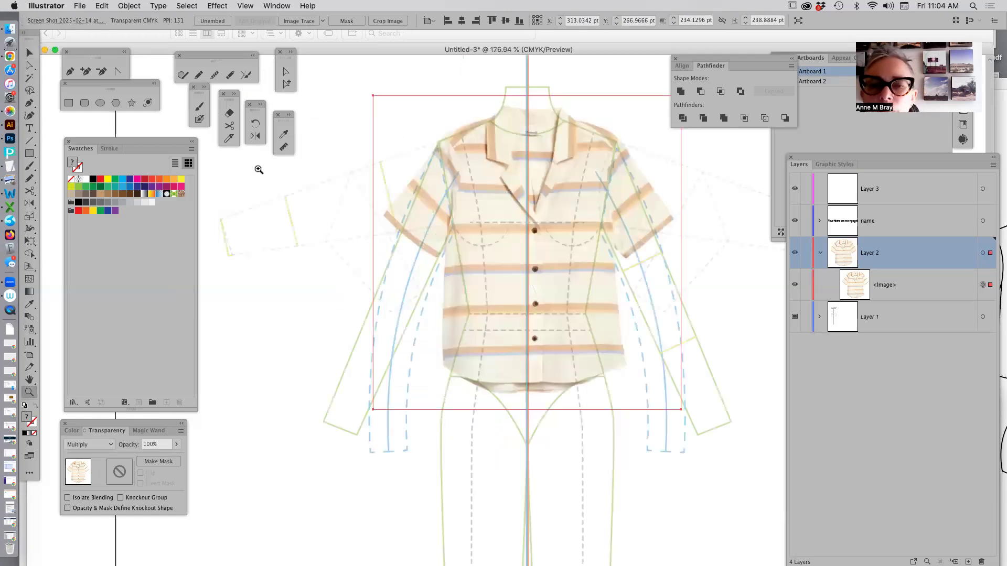
Refine the shirt photo's size to about 242 × 247 pt and align its neckline and shoulders with the croquis.
click(30, 53)
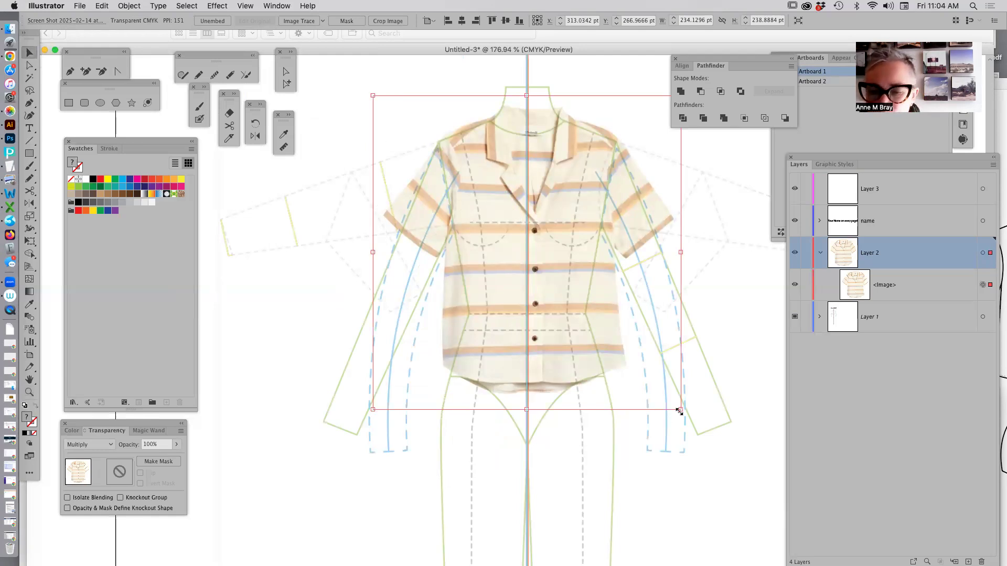
drag(680, 409, 703, 441)
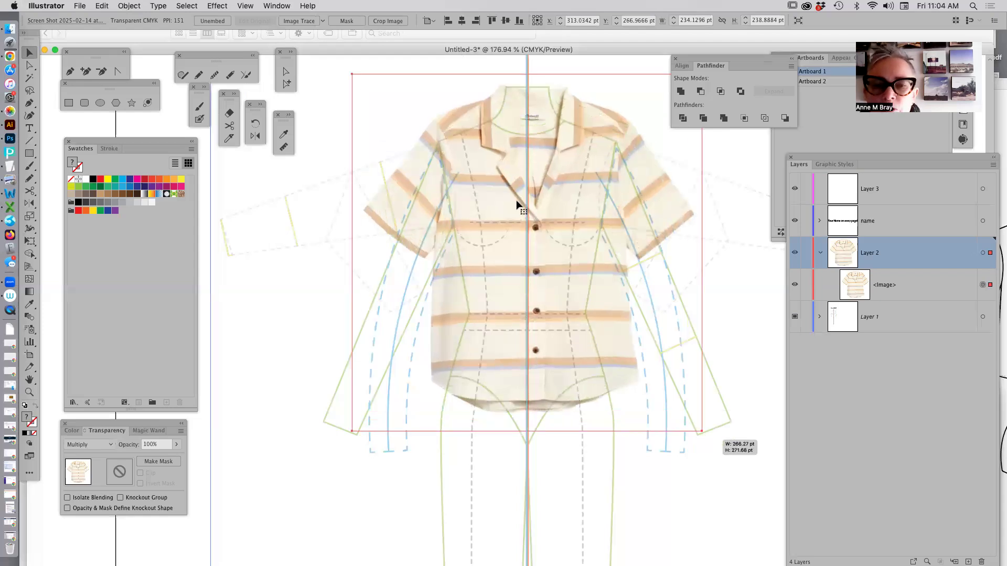
drag(521, 228, 514, 224)
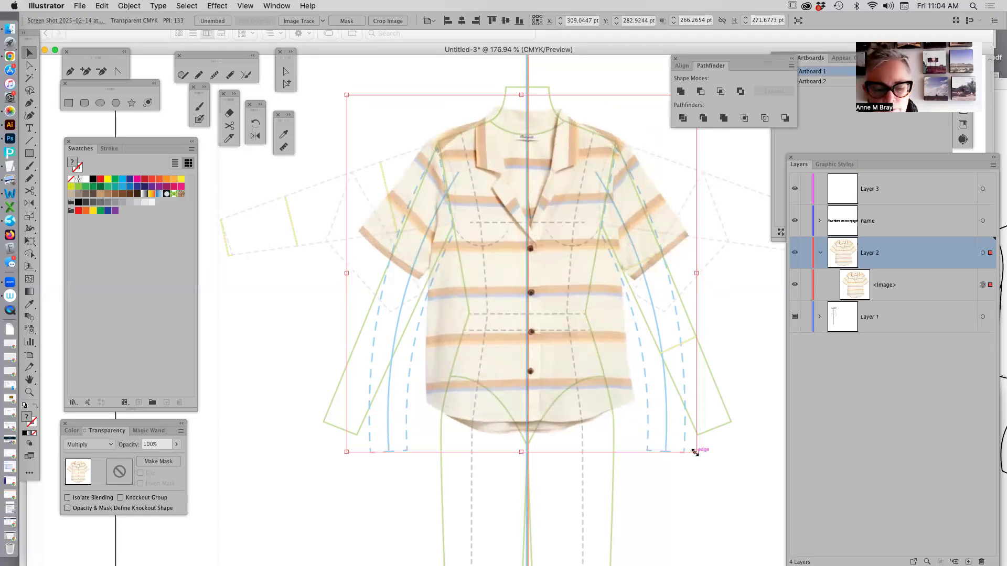
drag(695, 452, 684, 438)
drag(546, 209, 544, 212)
drag(690, 439, 573, 221)
key(Down)
key(Down)
key(Down)
key(Down)
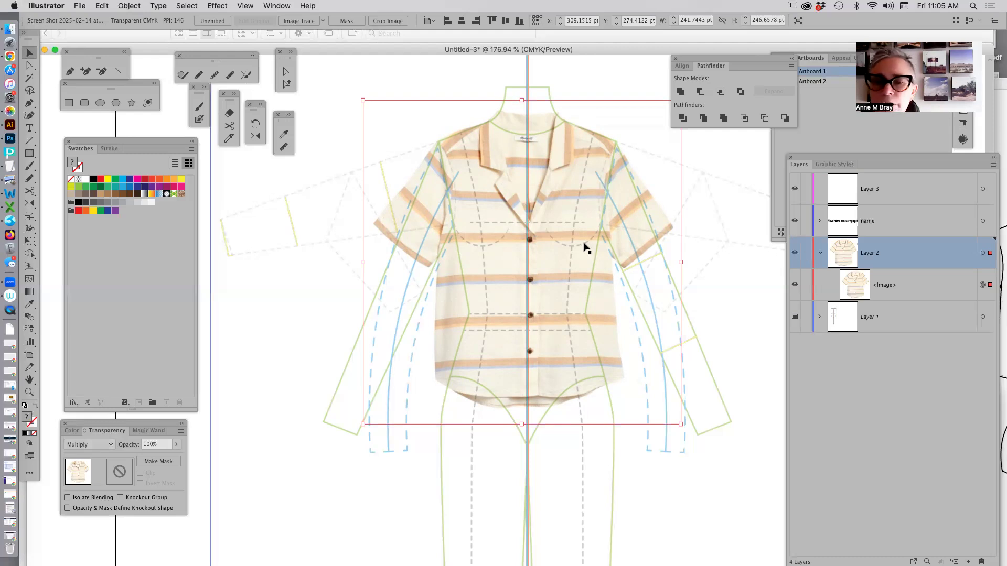
Lock the fitted shirt photo on Layer 2.
key(super+2)
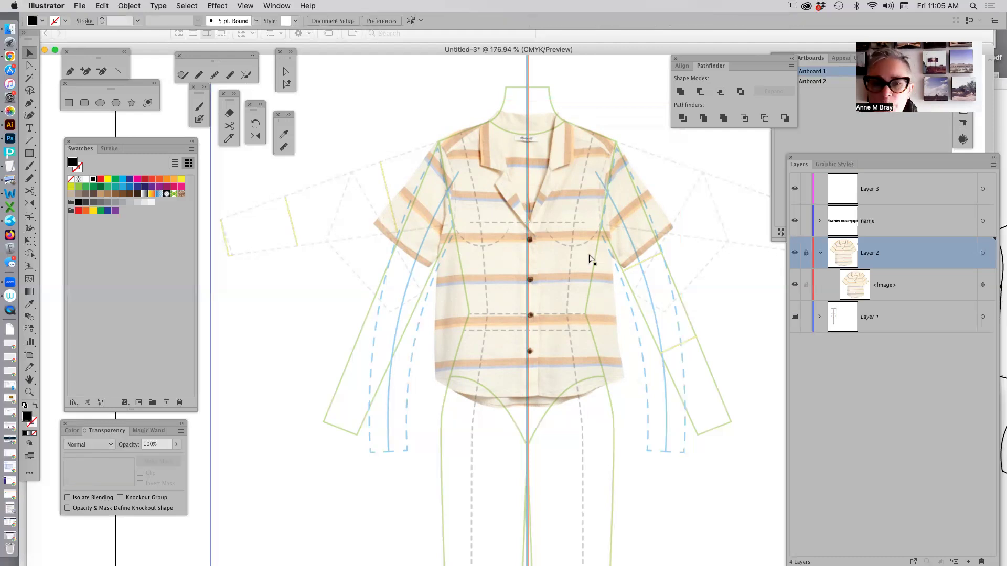
key(super+minus)
key(super+minus)
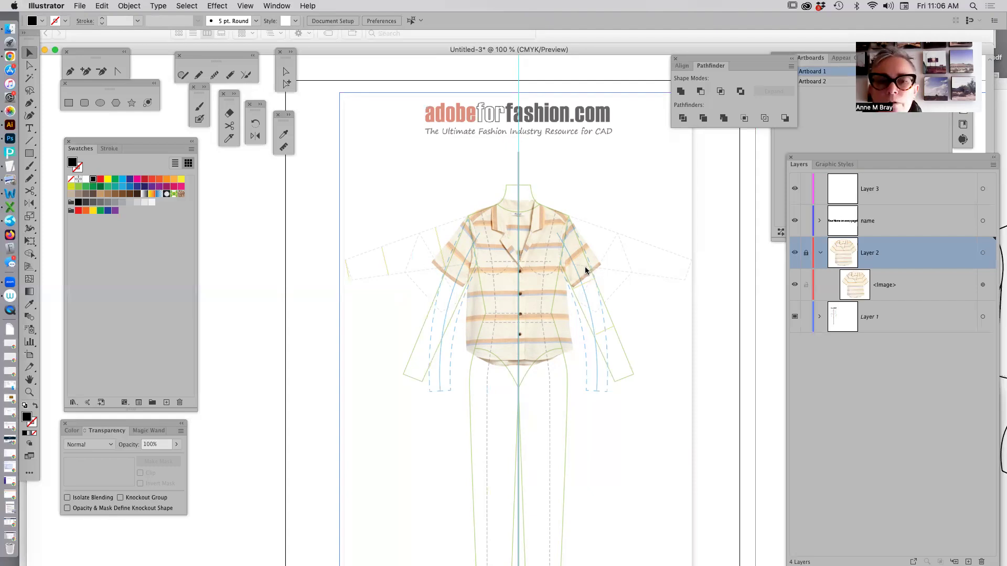
Save the document as an Adobe Illustrator file in sophomores 25, named with the designer's full name and Week5, with default Illustrator options.
key(super+s)
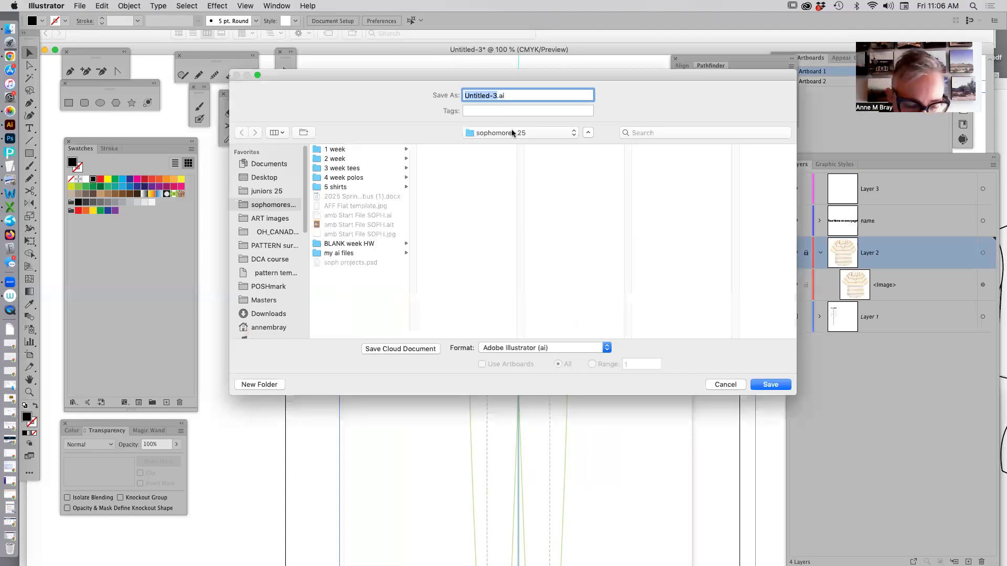
text(Bray_Anne_Week5)
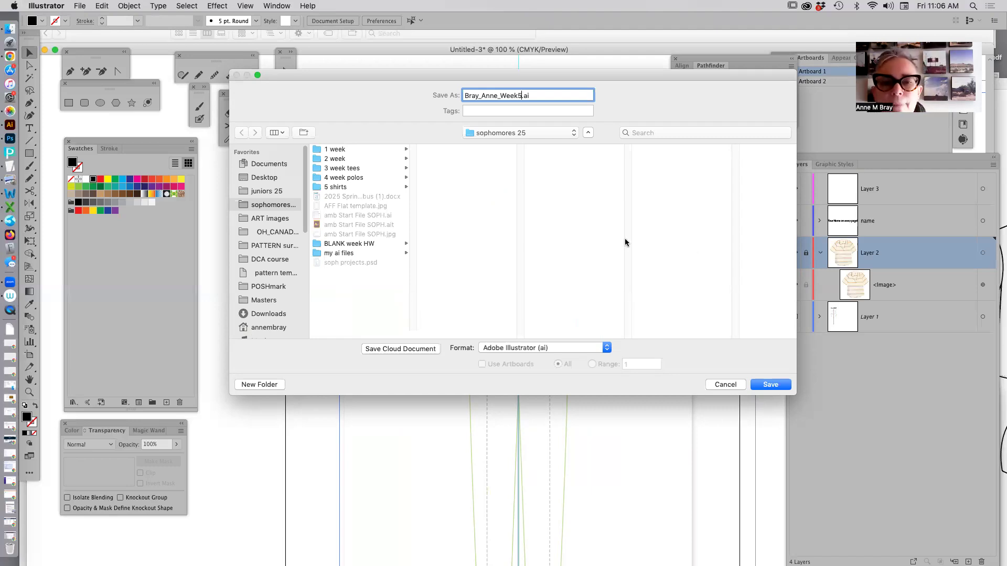
click(774, 386)
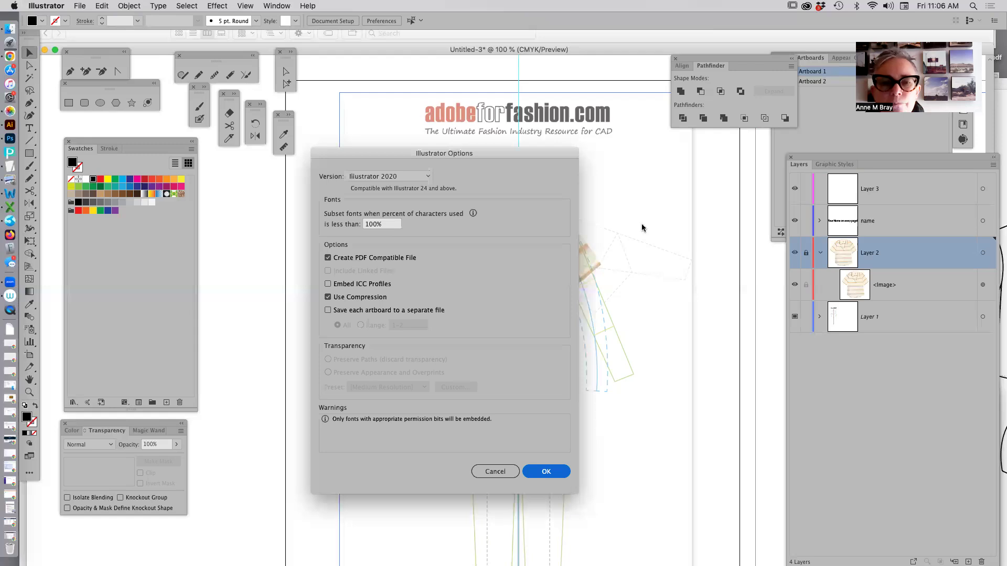
key(Return)
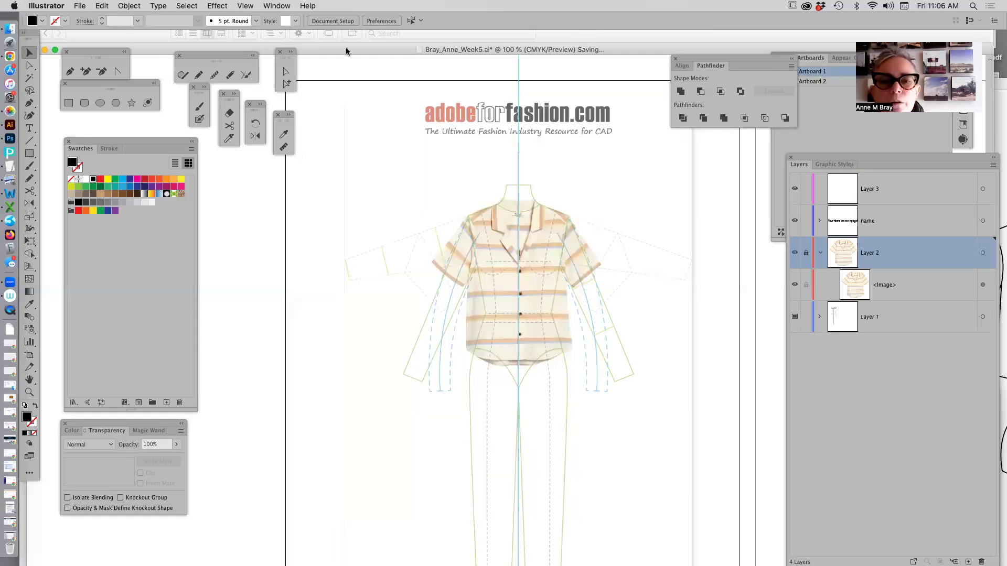